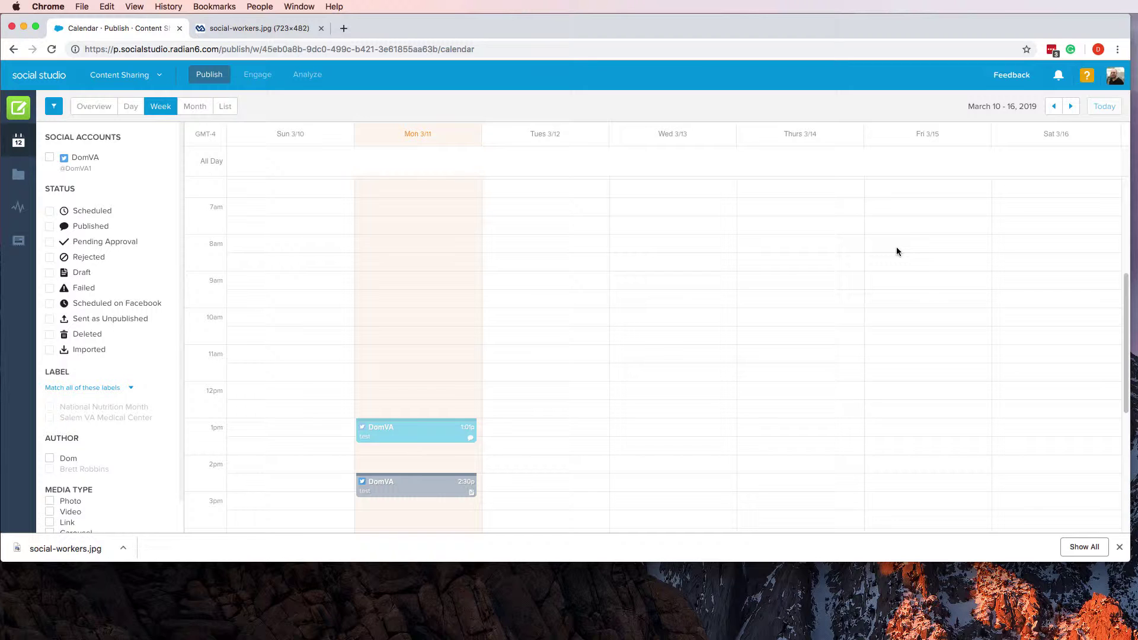
Switch from the Social Studio calendar to the Microsoft Outlook inbox.
{"action": "key", "text": "super+Tab"}
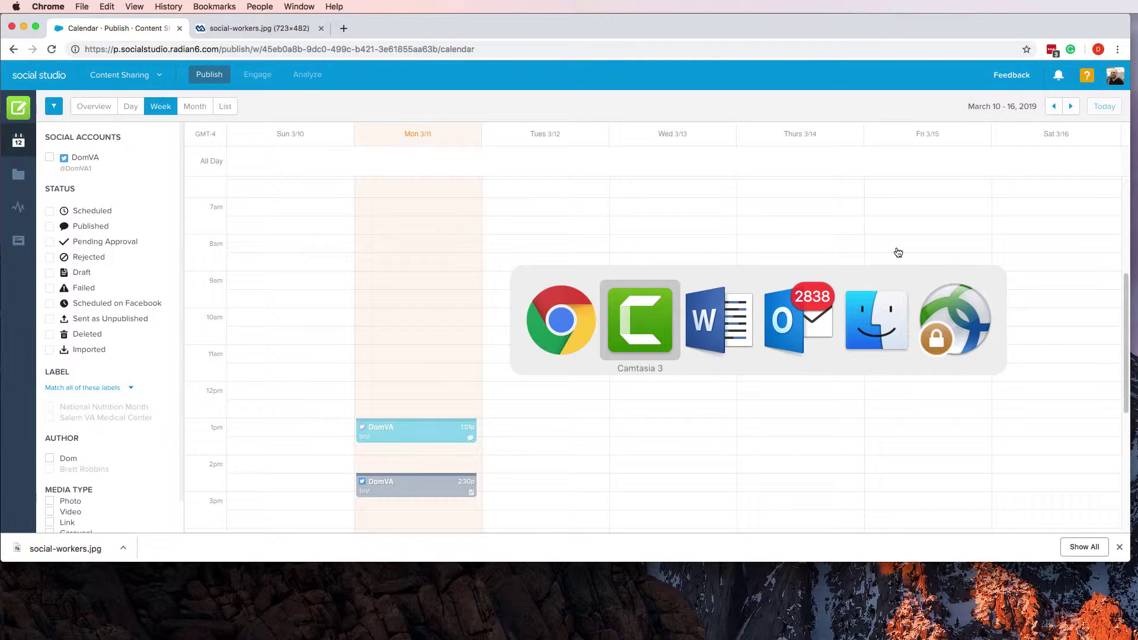
{"action": "key", "text": "super+Tab"}
{"action": "key", "text": "super+Tab"}
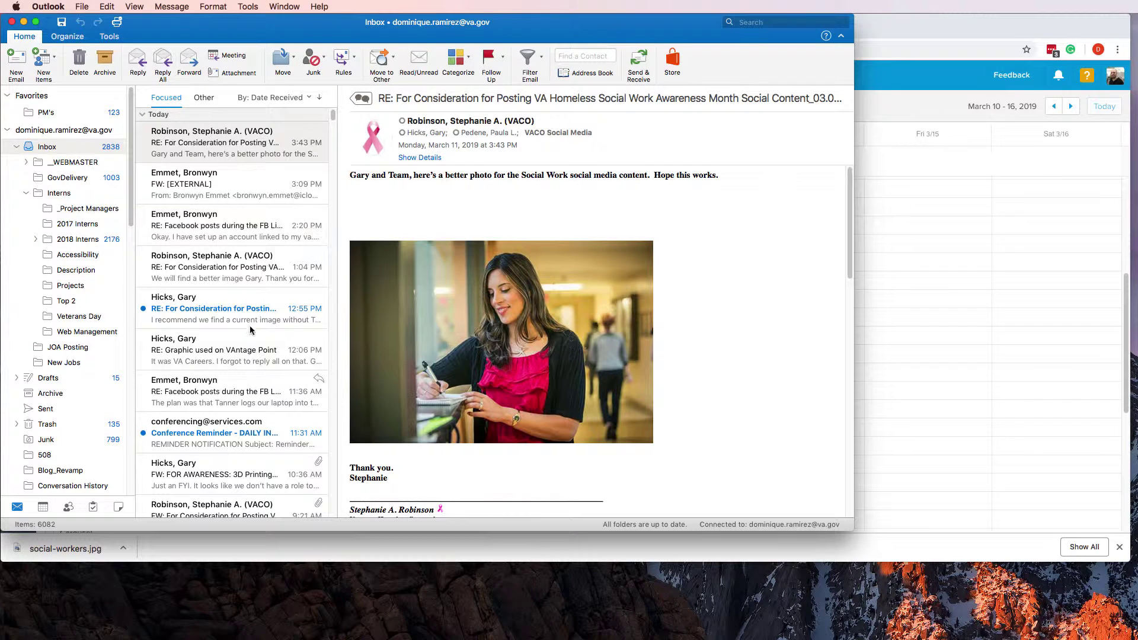
Open the 9:21 AM forwarded message and view its VA Homeless_SWAMonth Social Content document in Word.
{"action": "left_click", "coordinate": [208, 503]}
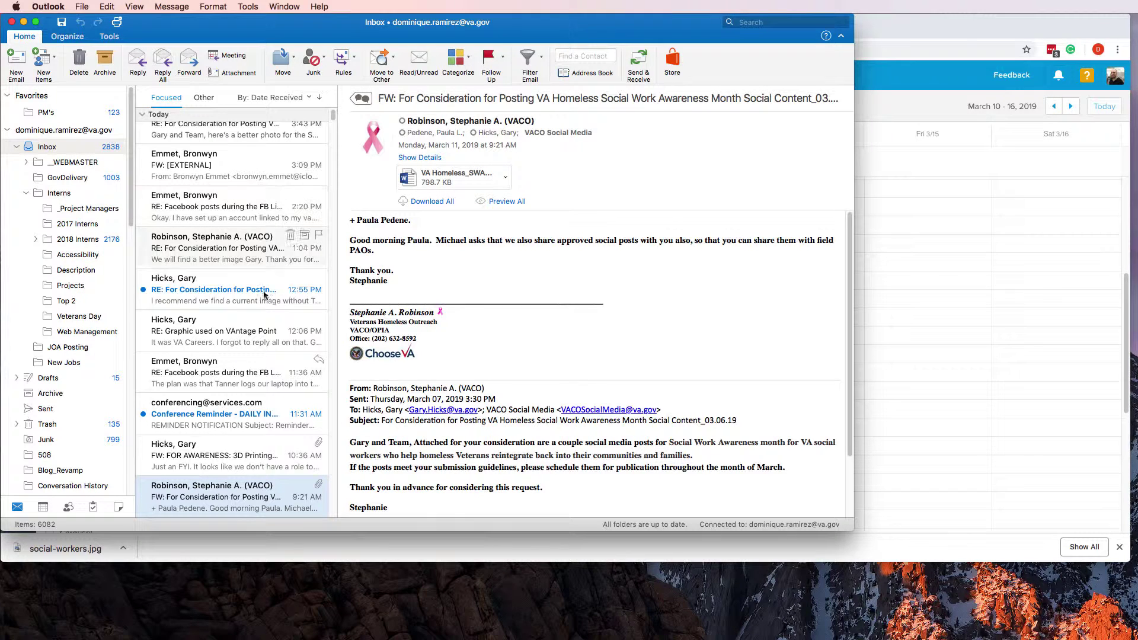
{"action": "scroll", "coordinate": [252, 330], "scroll_direction": "up", "scroll_amount": 1}
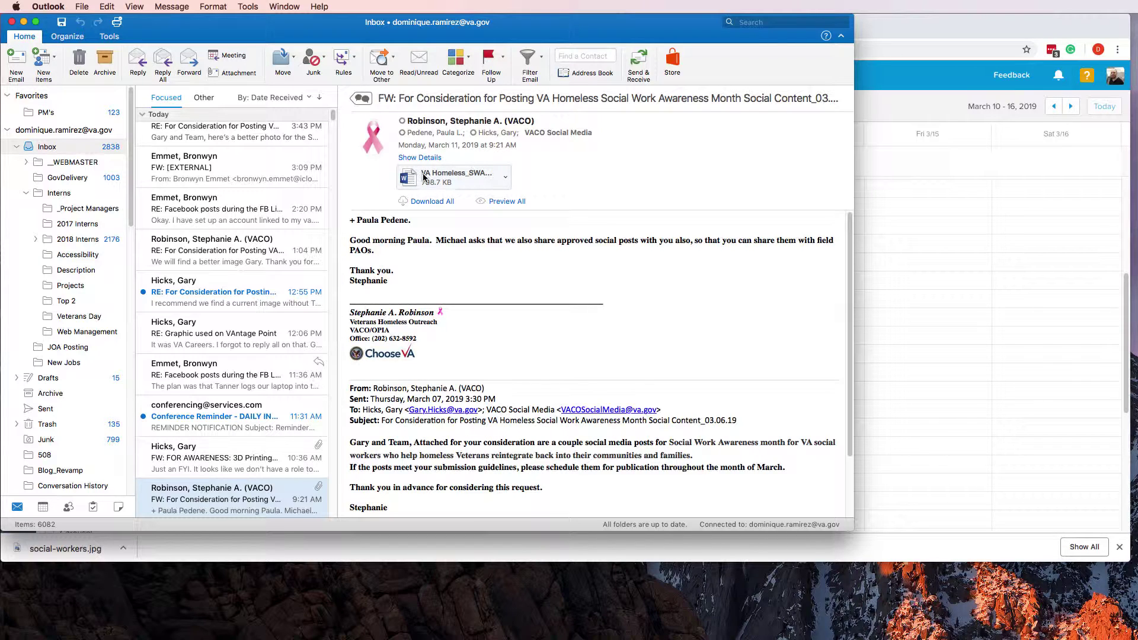
{"action": "key", "text": "super+Tab"}
{"action": "key", "text": "super+Tab"}
{"action": "key", "text": "super+Tab"}
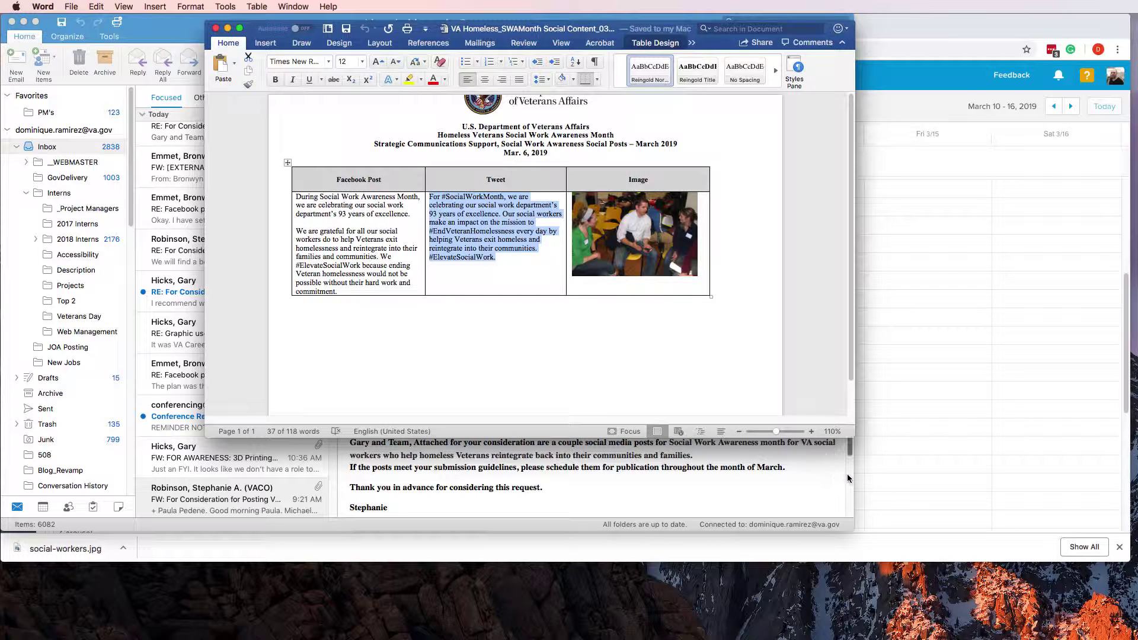
Go from the Word document back to the Social Studio calendar in Chrome.
{"action": "left_click", "coordinate": [979, 550]}
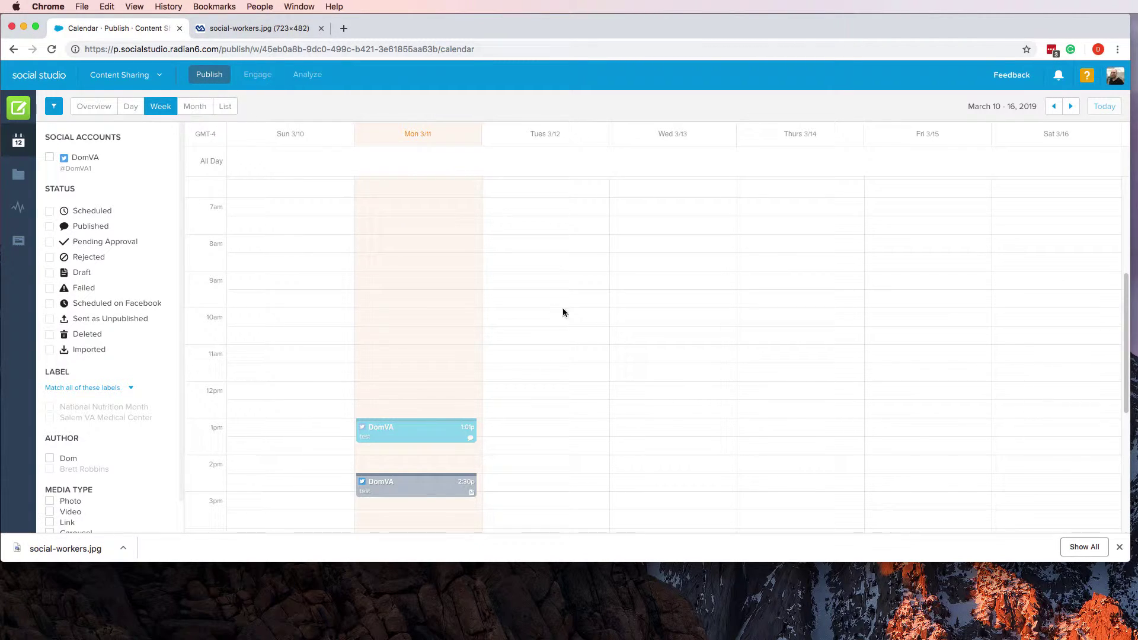
{"action": "key", "text": "super+Tab"}
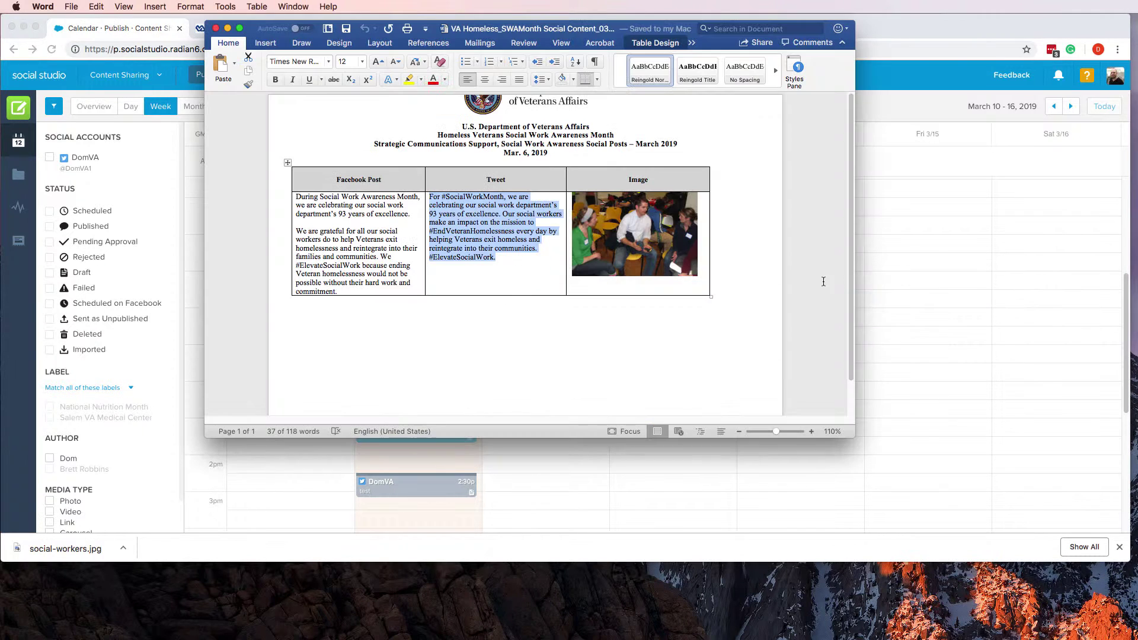
{"action": "key", "text": "super+Tab"}
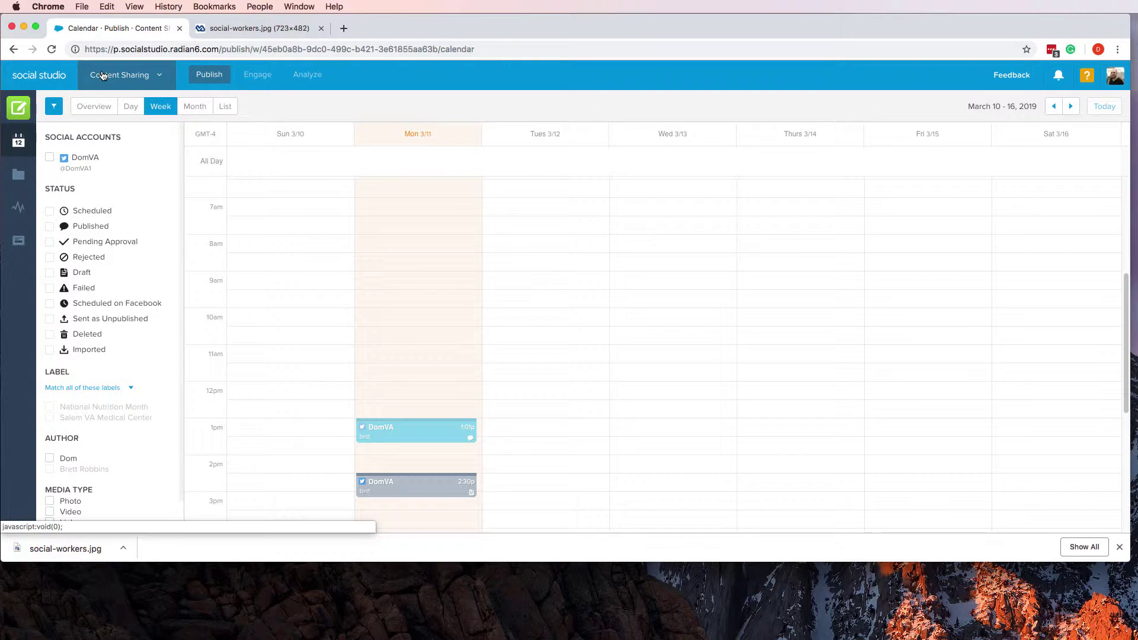
Open the Content Sharing link's My Workspaces page in a new tab and browse the workspaces.
{"action": "right_click", "coordinate": [55, 74]}
{"action": "left_click", "coordinate": [63, 80]}
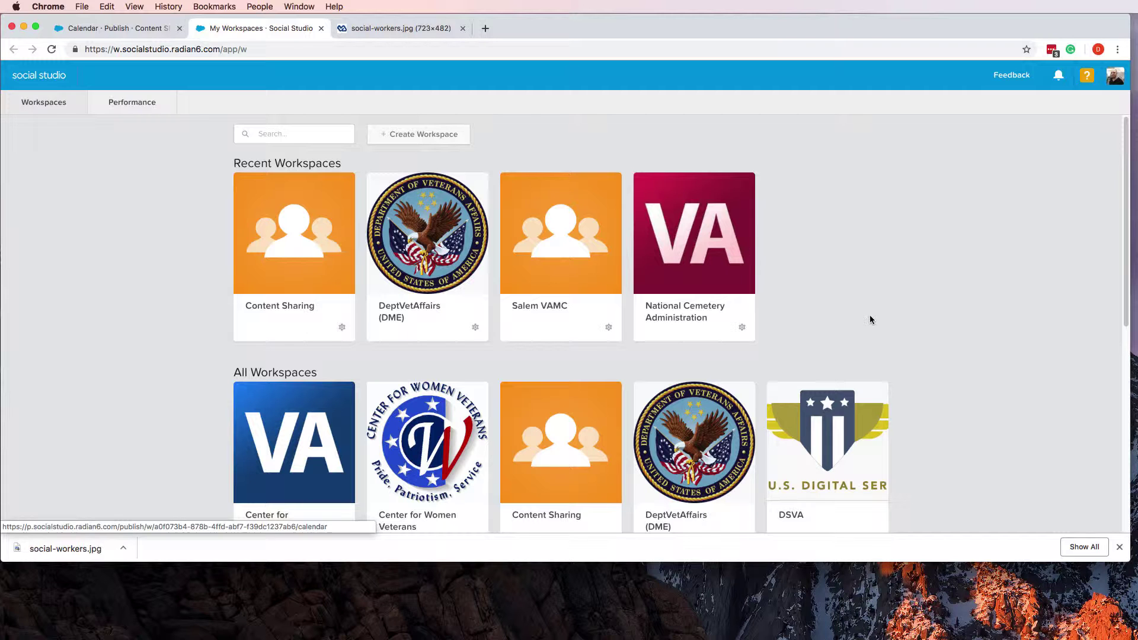
{"action": "scroll", "coordinate": [866, 304], "scroll_direction": "down", "scroll_amount": 7}
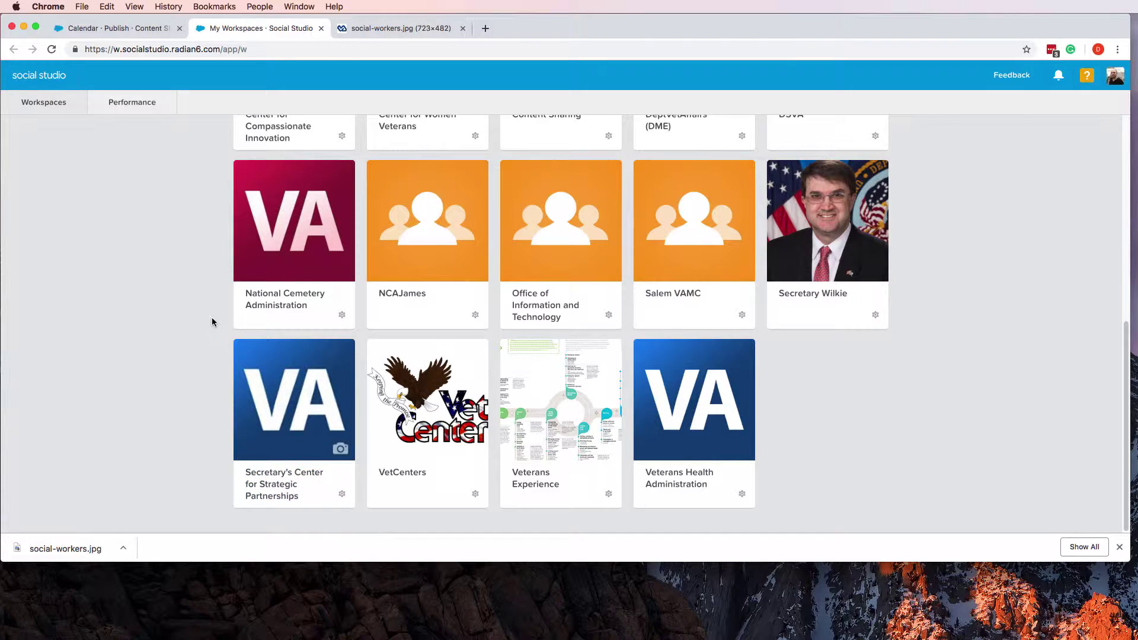
{"action": "scroll", "coordinate": [214, 320], "scroll_direction": "up", "scroll_amount": 15}
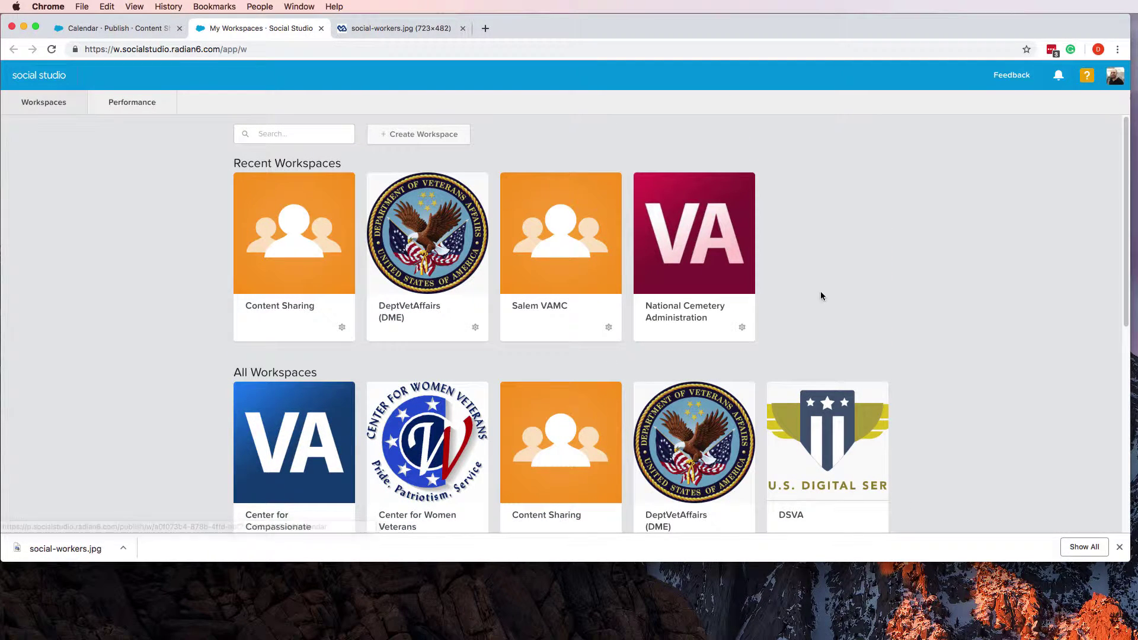
Start a new Twitter post from DomVA in the Tuesday 3/12 calendar slot.
{"action": "left_click", "coordinate": [98, 27]}
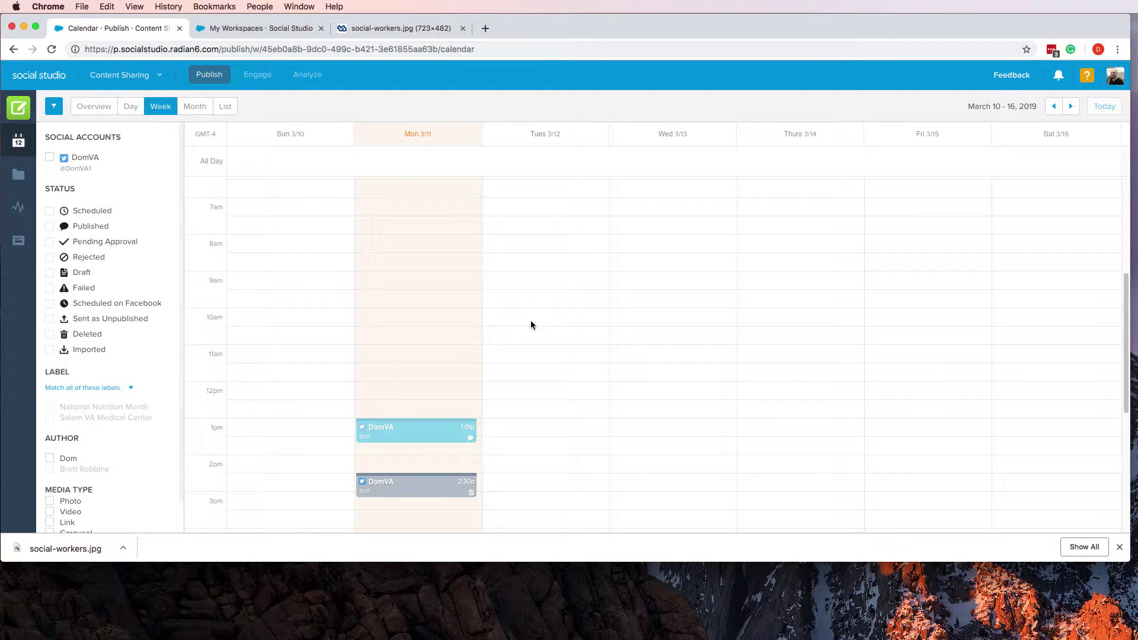
{"action": "left_click", "coordinate": [536, 268]}
{"action": "left_click", "coordinate": [569, 320]}
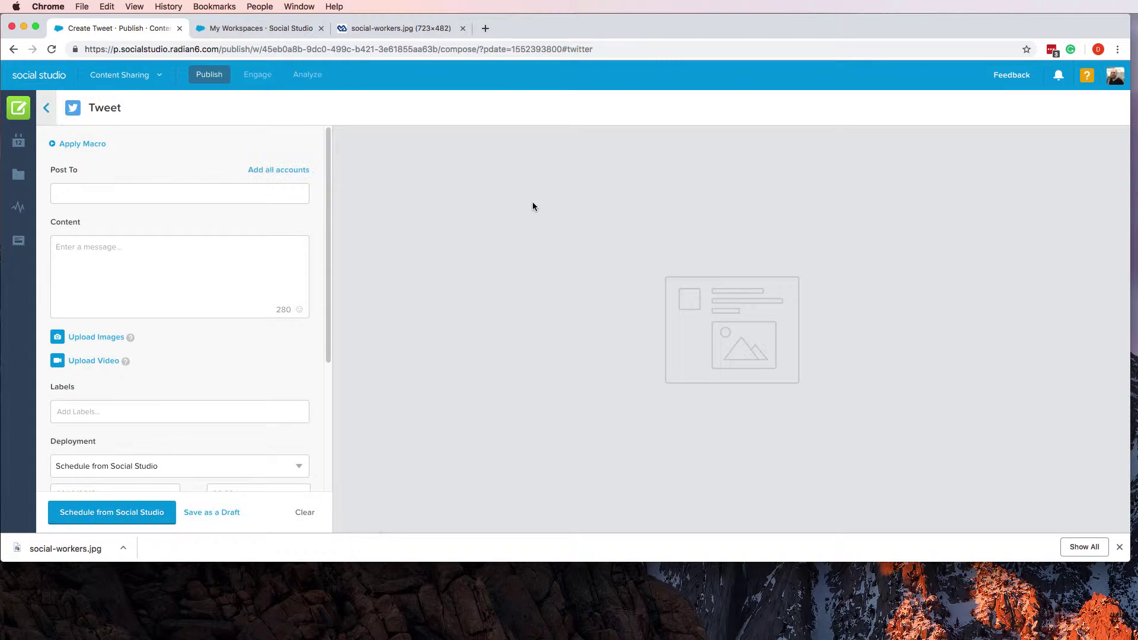
{"action": "left_click", "coordinate": [153, 196]}
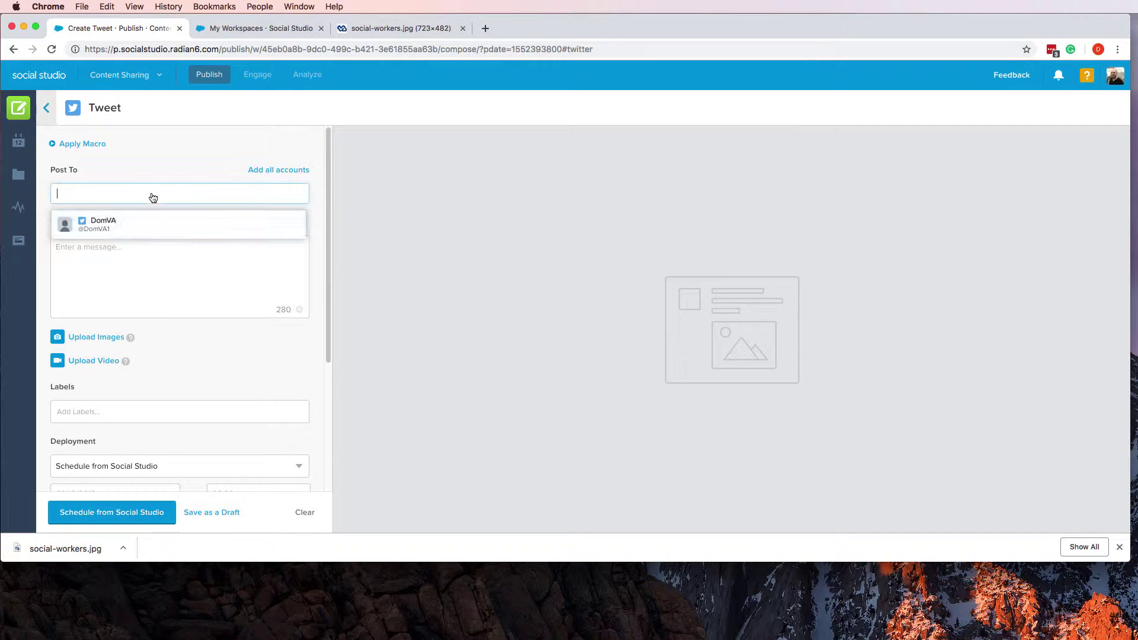
{"action": "left_click", "coordinate": [150, 225]}
Paste the social work tweet text and correct 'homeless' to 'homelessness'.
{"action": "left_click", "coordinate": [166, 292]}
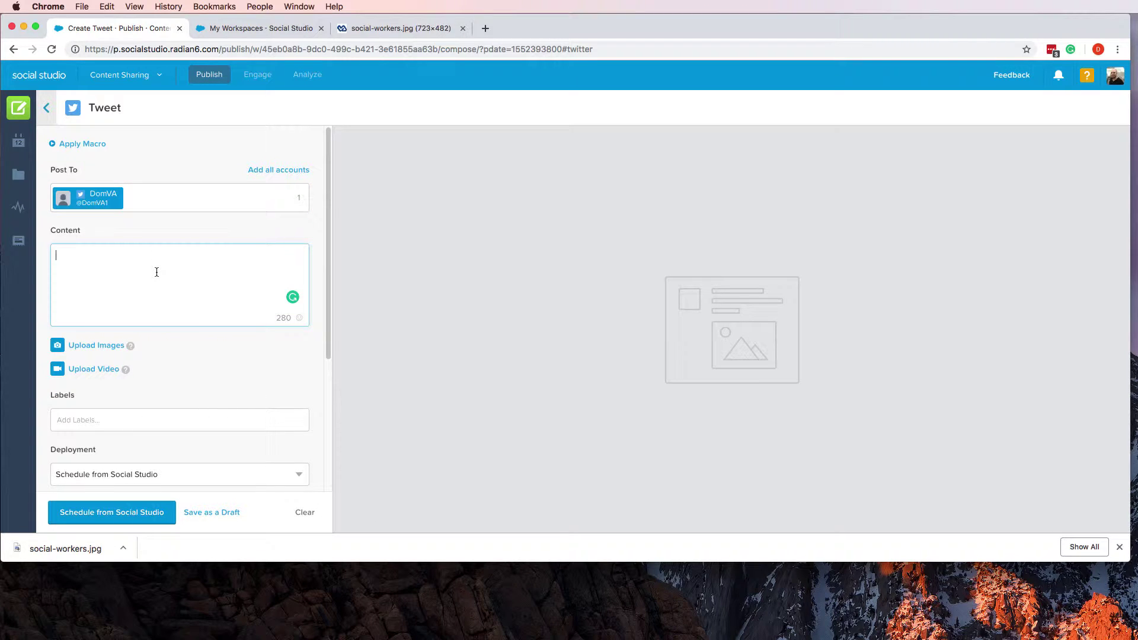
{"action": "type", "text": "For #SocialWorkMonth, we are celebrating our social work department’s 93 years of excellence. Our social workers make an impact on the mission to #EndVeteranHomelessness every day by helping Veterans exit homeless and reintegrate into their communities. #ElevateSocialWork."}
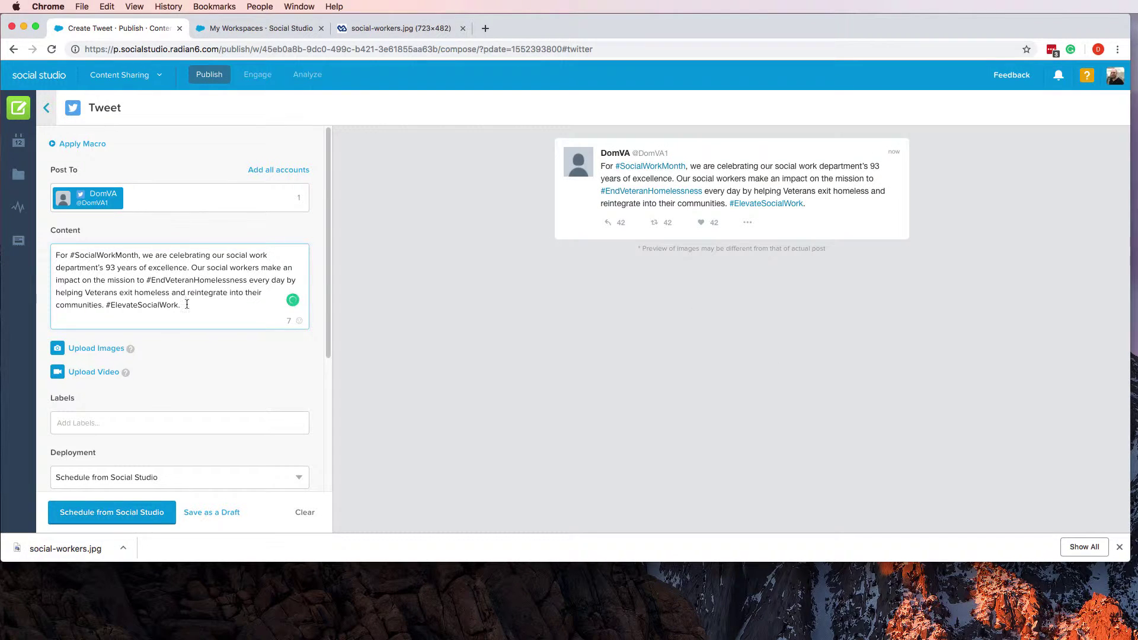
{"action": "left_click", "coordinate": [169, 292]}
{"action": "key", "text": "Right"}
{"action": "type", "text": "ness"}
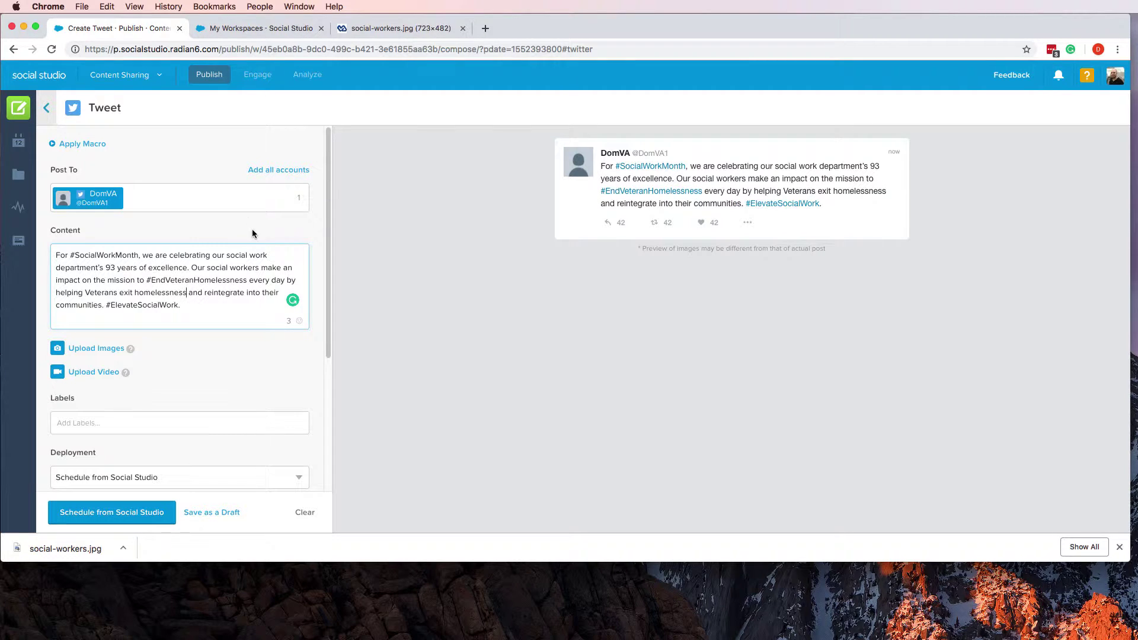
Attach social-workers.jpg from Downloads to the tweet.
{"action": "left_click", "coordinate": [95, 348]}
{"action": "left_click", "coordinate": [348, 103]}
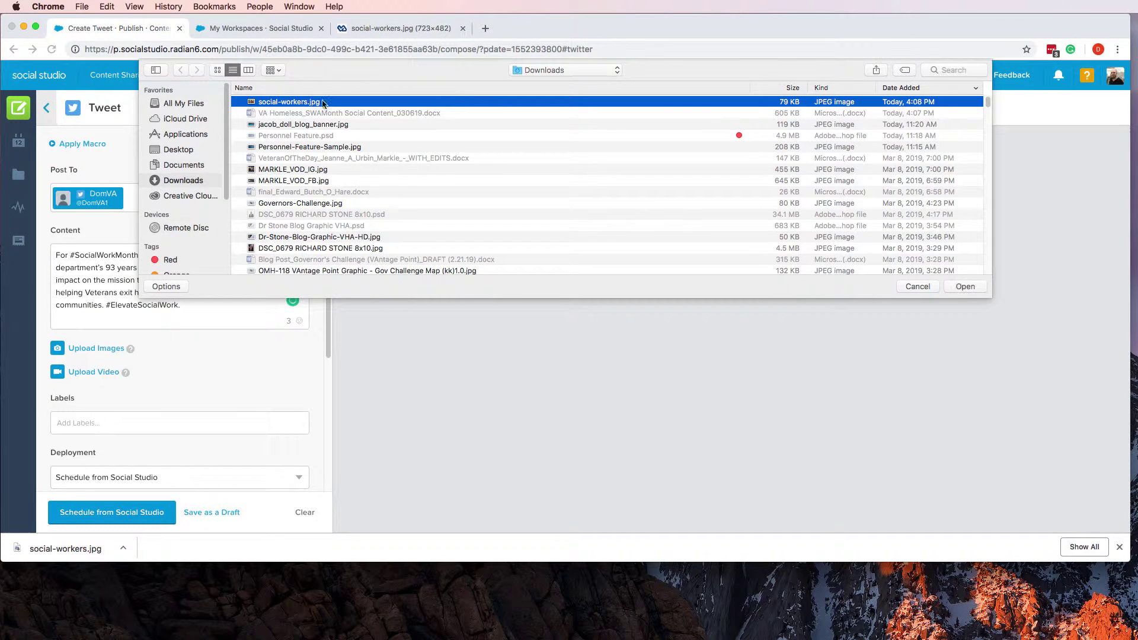
{"action": "left_click", "coordinate": [960, 286]}
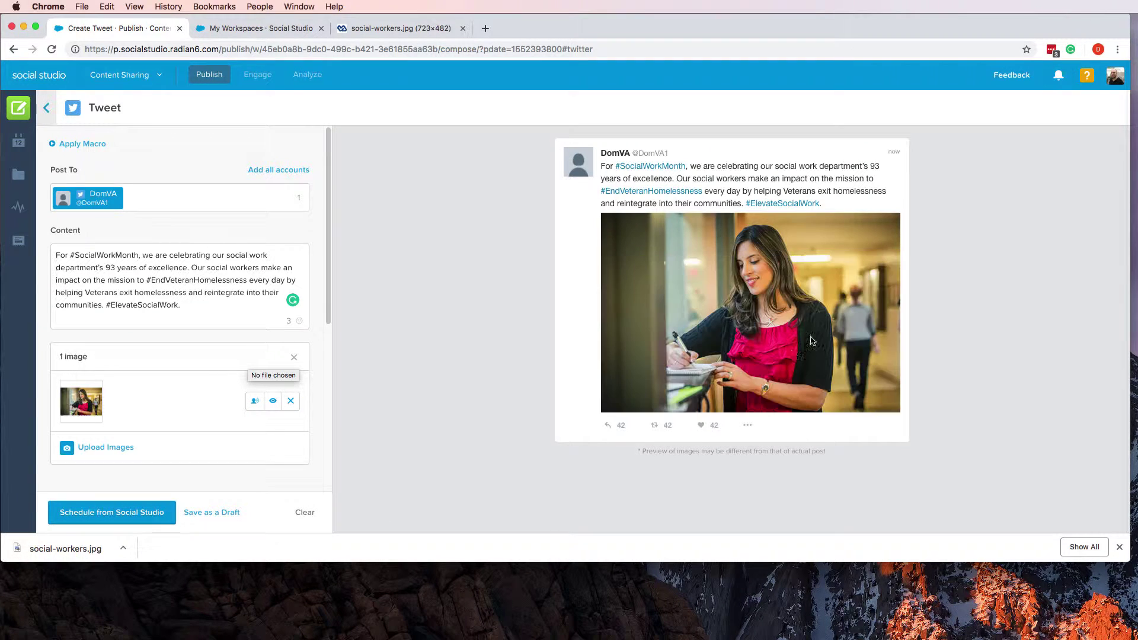
Create and apply the new labels #EndVeteranHomelessness and #SocialWorkMonth in the Labels field.
{"action": "scroll", "coordinate": [265, 380], "scroll_direction": "down", "scroll_amount": 5}
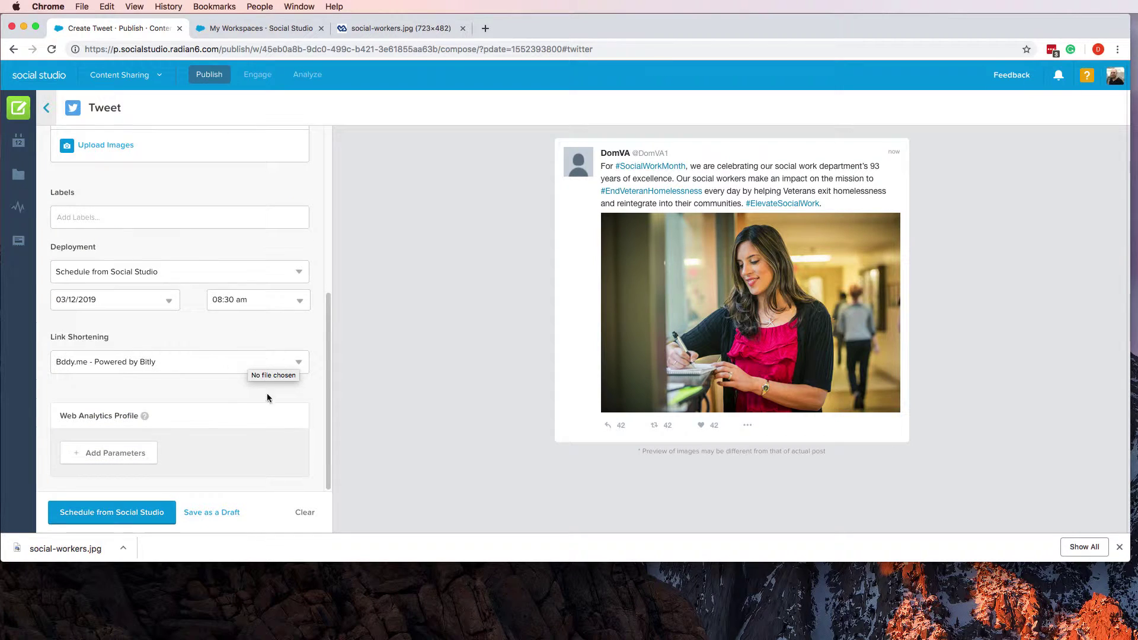
{"action": "left_click", "coordinate": [193, 220]}
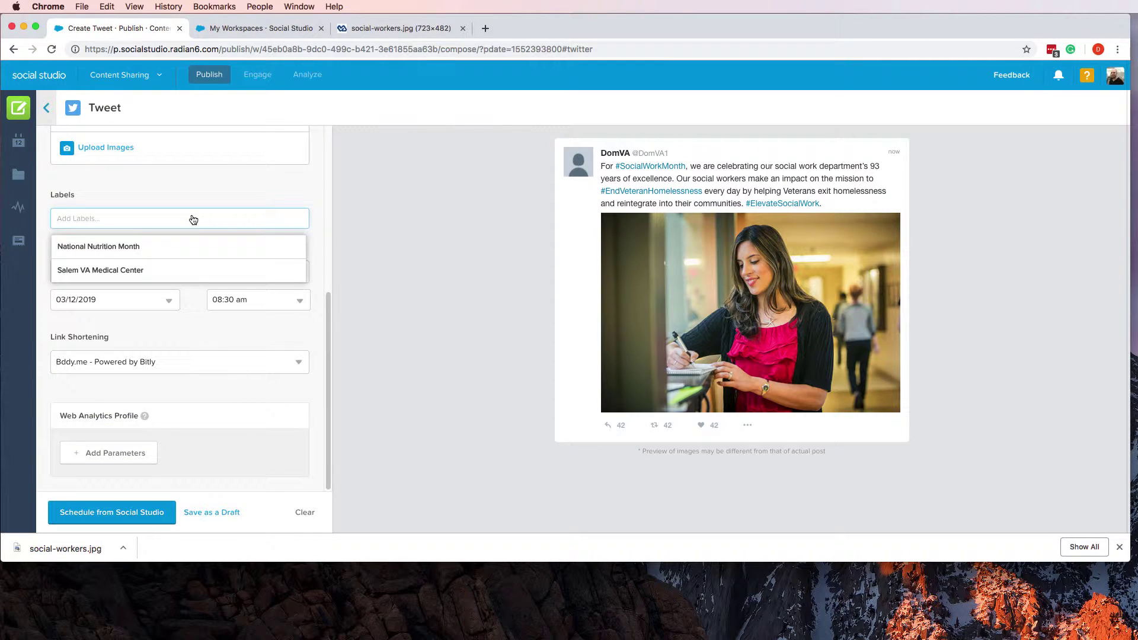
{"action": "type", "text": "#End"}
{"action": "type", "text": "V"}
{"action": "type", "text": "eteranHome"}
{"action": "type", "text": "lessness"}
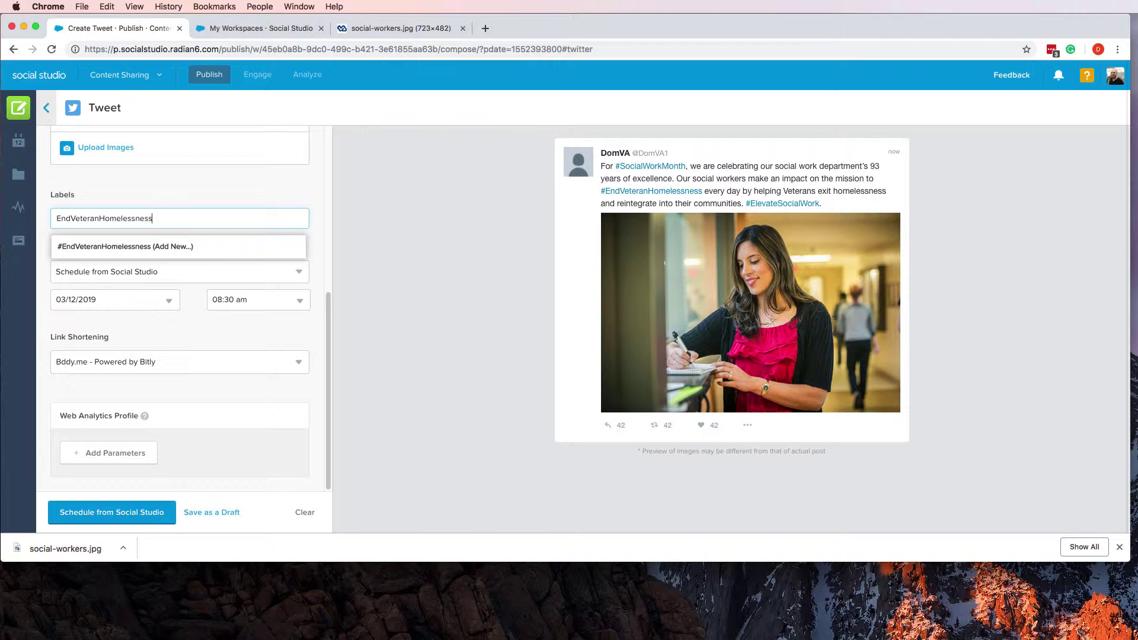
{"action": "left_click", "coordinate": [178, 244]}
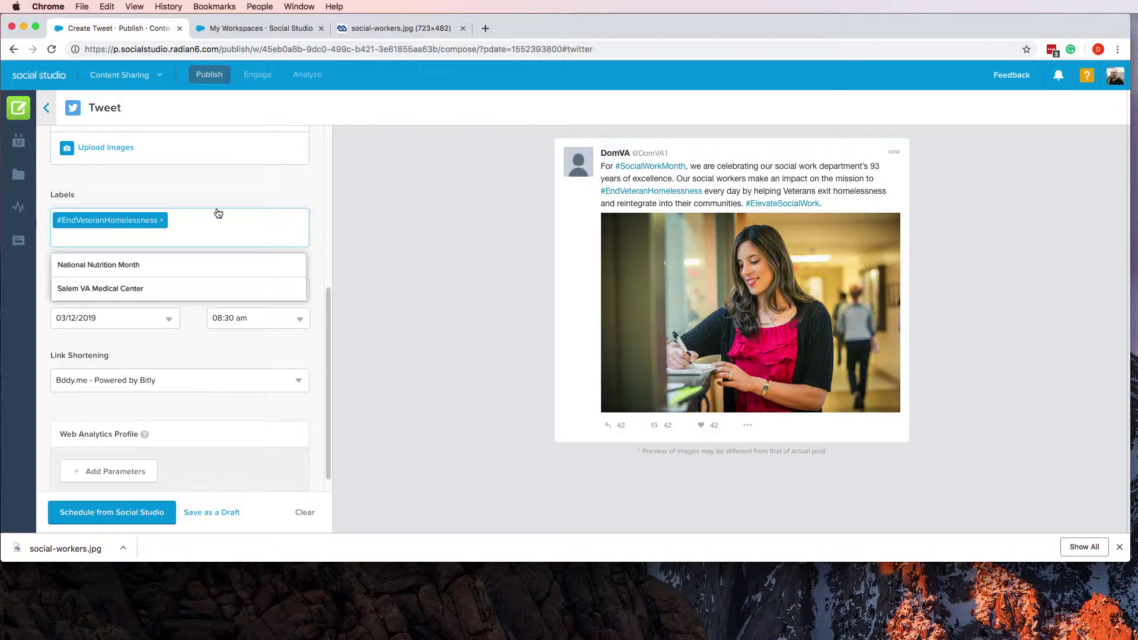
{"action": "type", "text": "#Ele"}
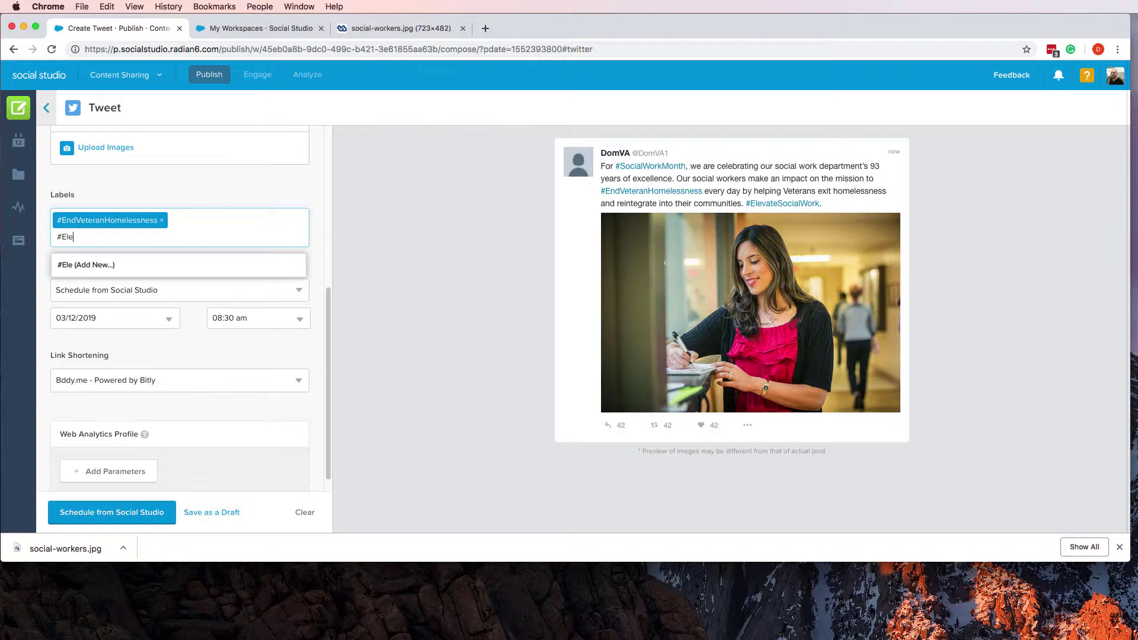
{"action": "type", "text": "vateSocialWork"}
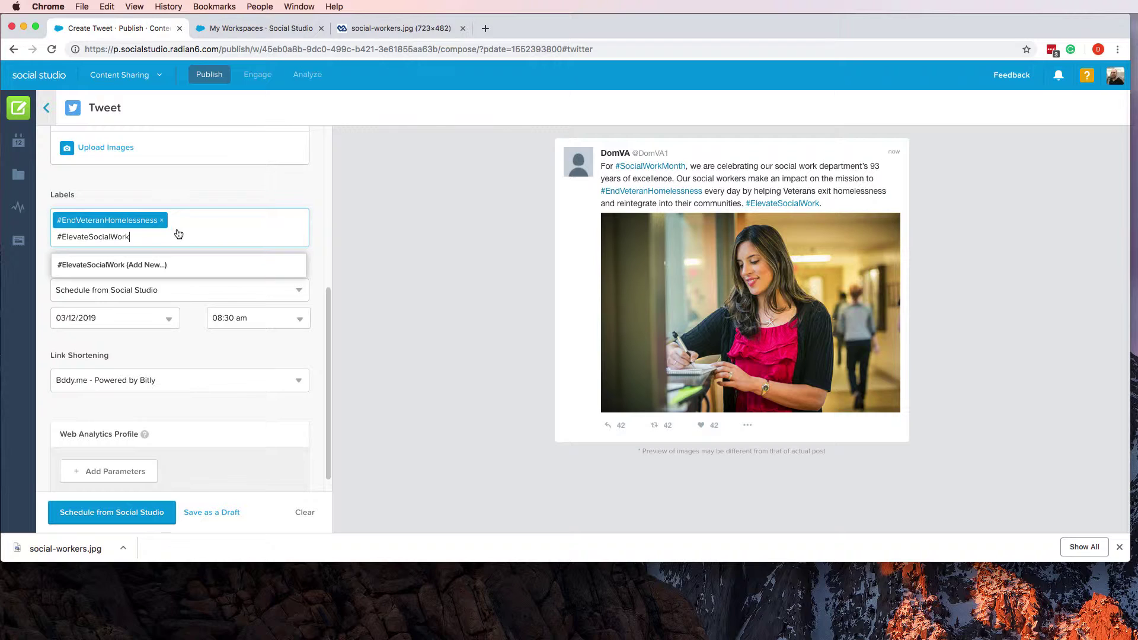
{"action": "key", "text": "BackSpace"}
{"action": "key", "text": "BackSpace"}
{"action": "key", "text": "BackSpace"}
{"action": "key", "text": "BackSpace"}
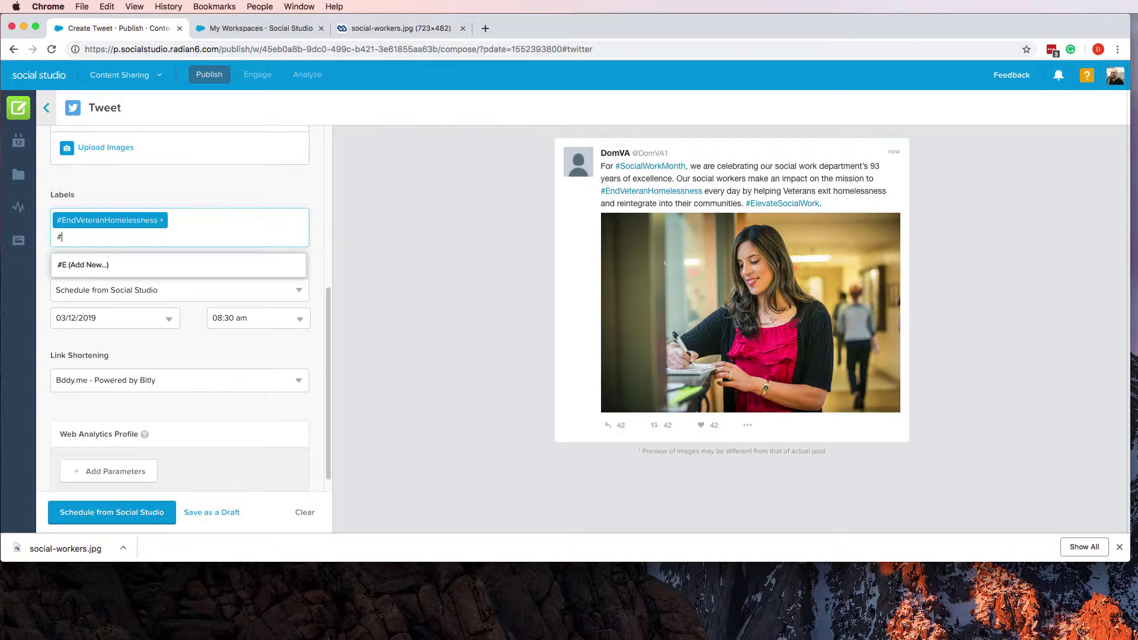
{"action": "type", "text": "SocialWorkMonth"}
{"action": "left_click", "coordinate": [107, 265]}
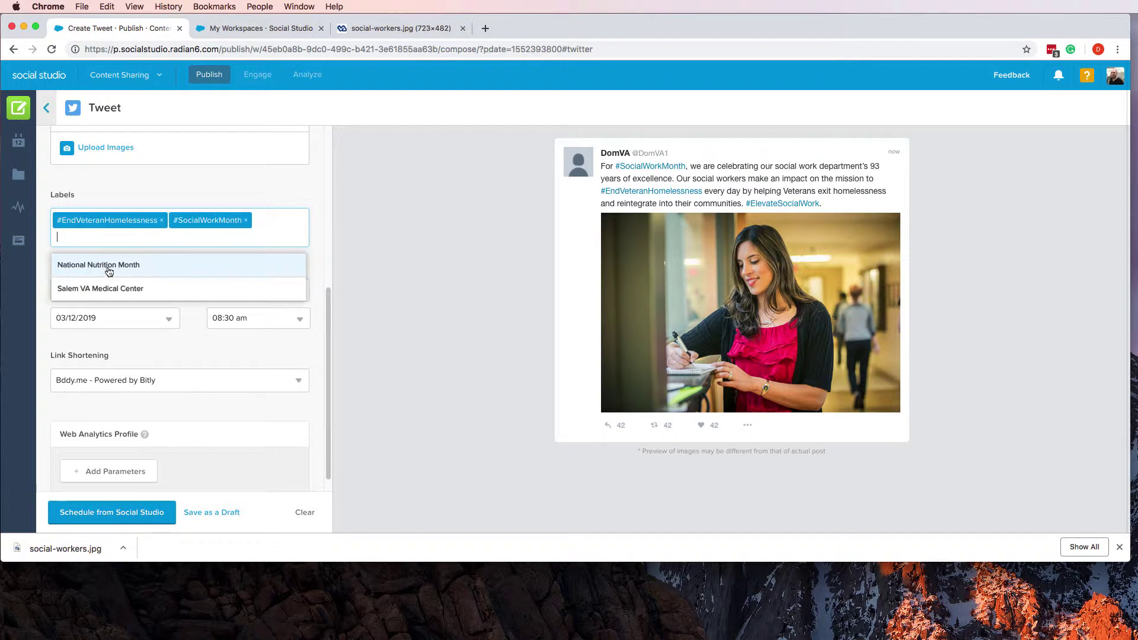
{"action": "left_click", "coordinate": [313, 185]}
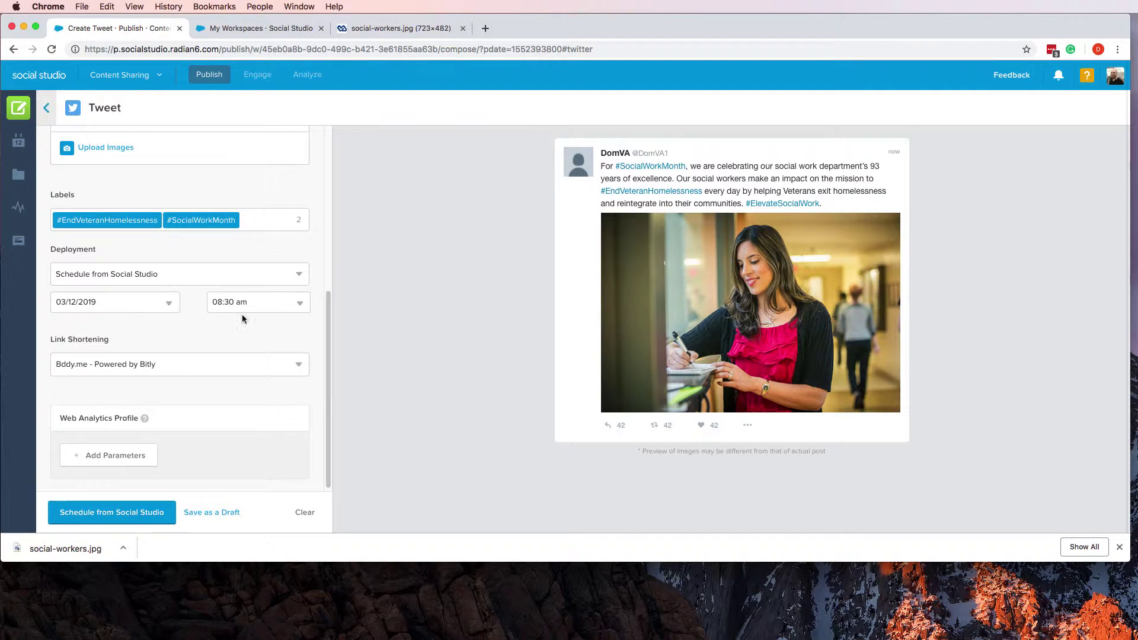
Save the tweet as a draft and find it on the calendar at Tuesday 3/12, 8:30.
{"action": "left_click", "coordinate": [210, 512]}
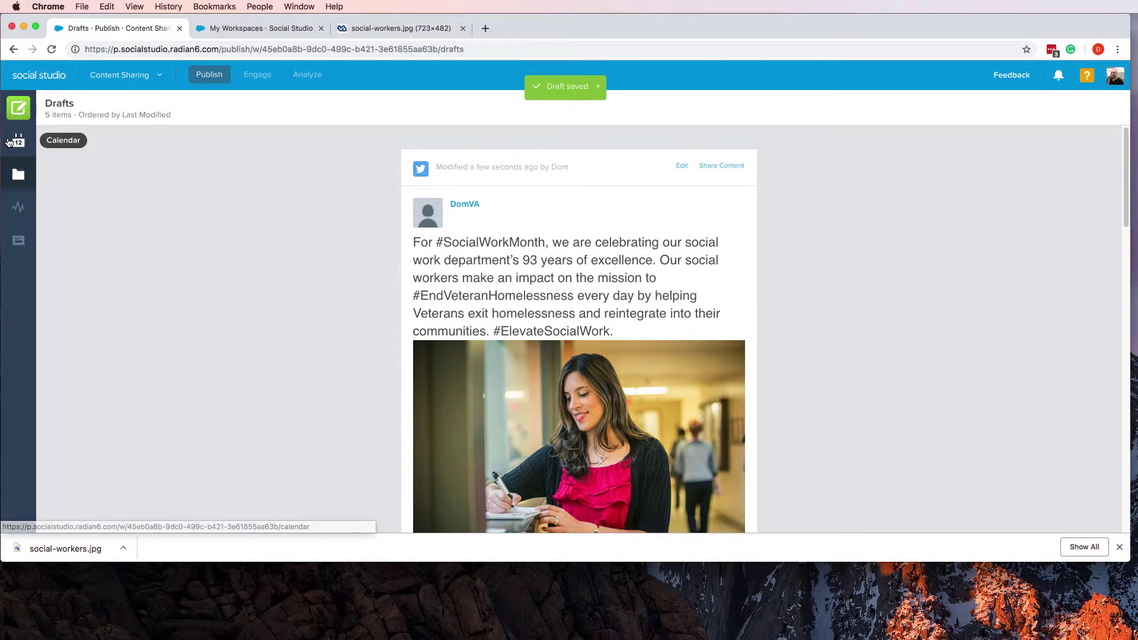
{"action": "left_click", "coordinate": [15, 143]}
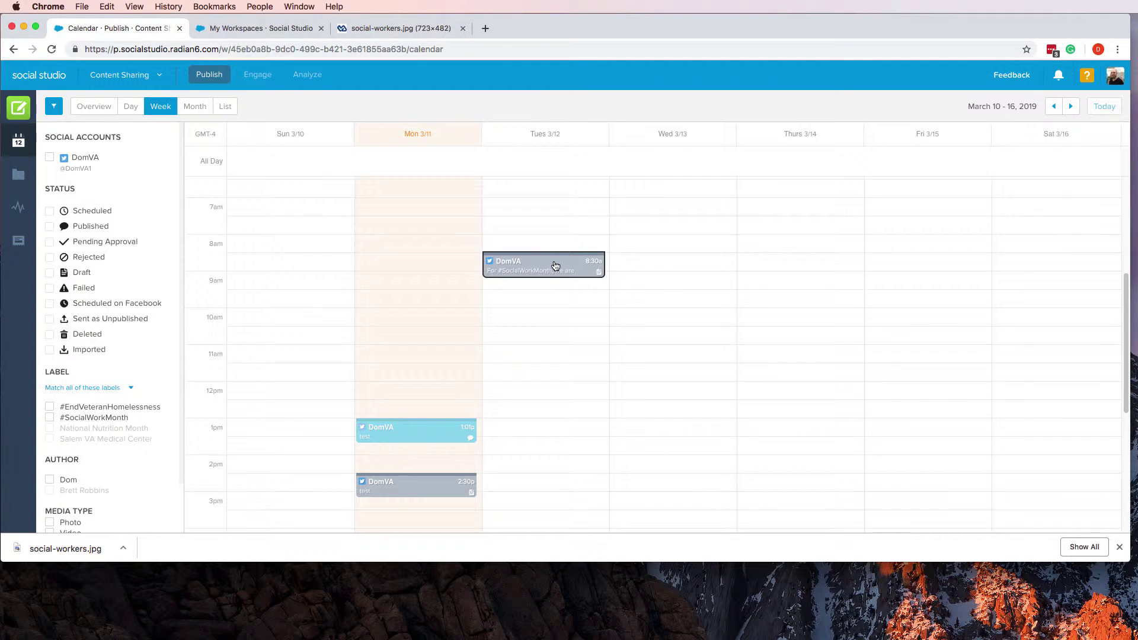
{"action": "mouse_move", "coordinate": [556, 265]}
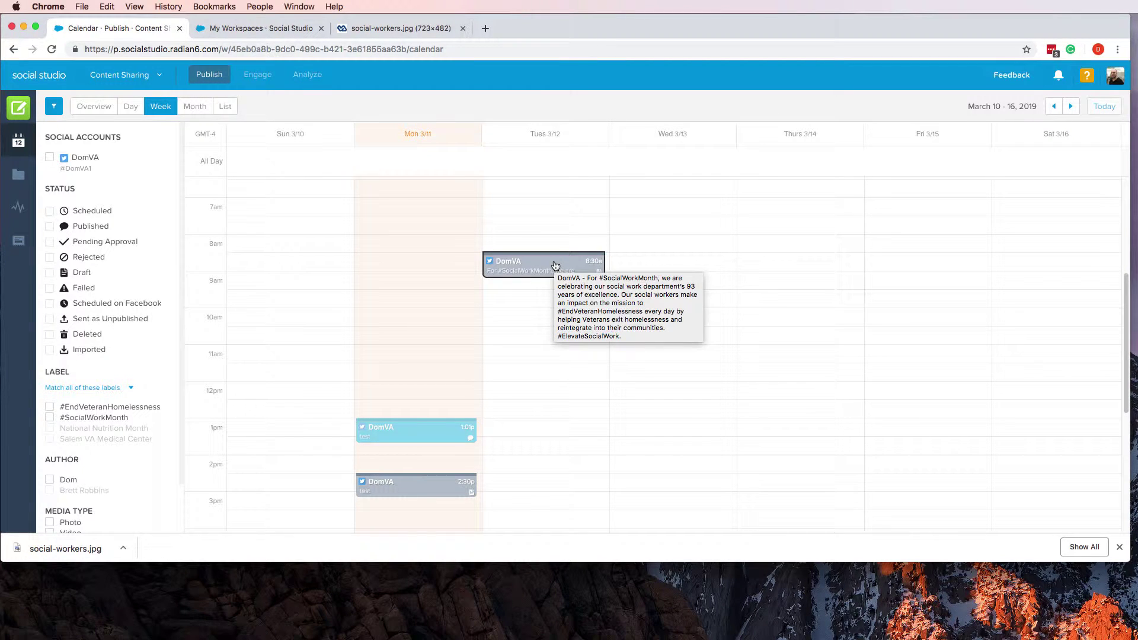
Open the Tuesday 8:30 post's details and start sharing it as Shared Content.
{"action": "left_click", "coordinate": [555, 265]}
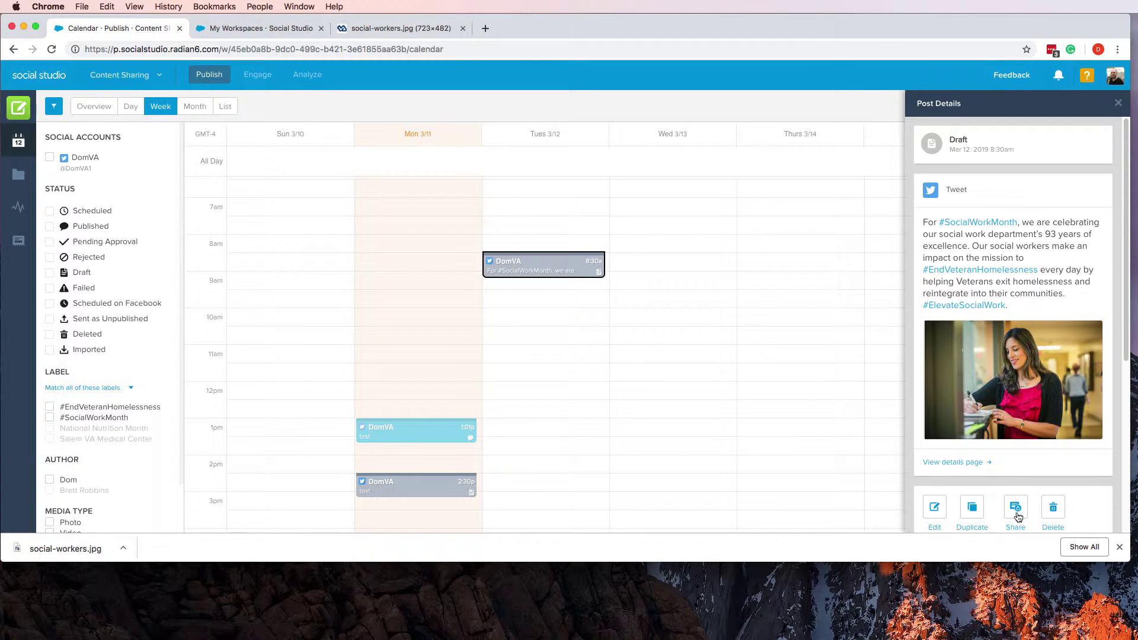
{"action": "scroll", "coordinate": [1023, 510], "scroll_direction": "down", "scroll_amount": 5}
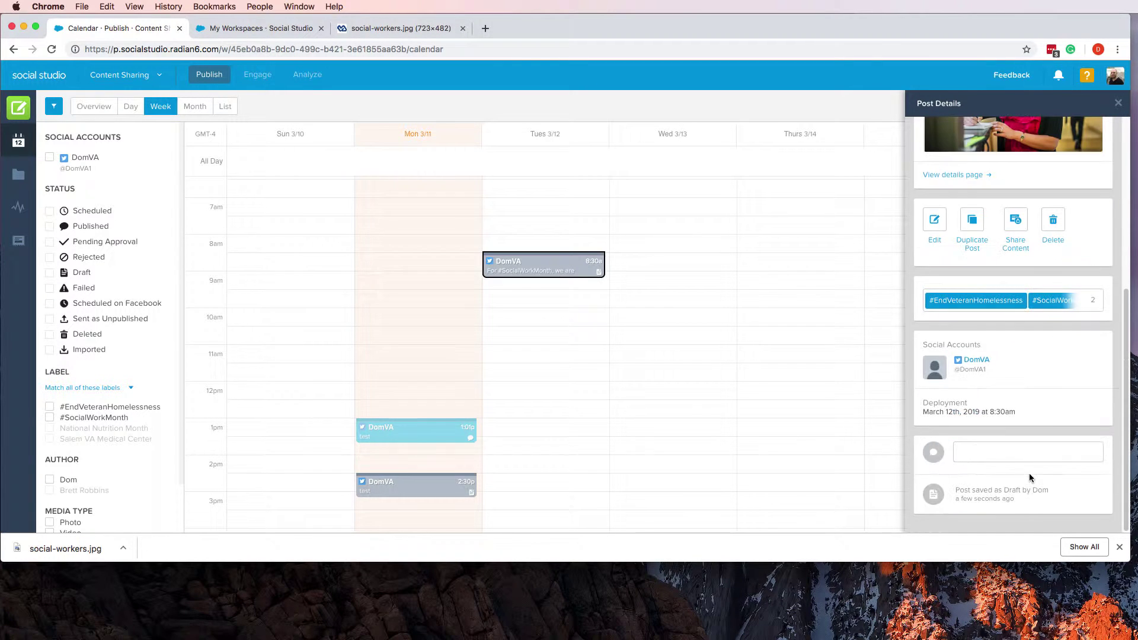
{"action": "left_click", "coordinate": [1017, 224]}
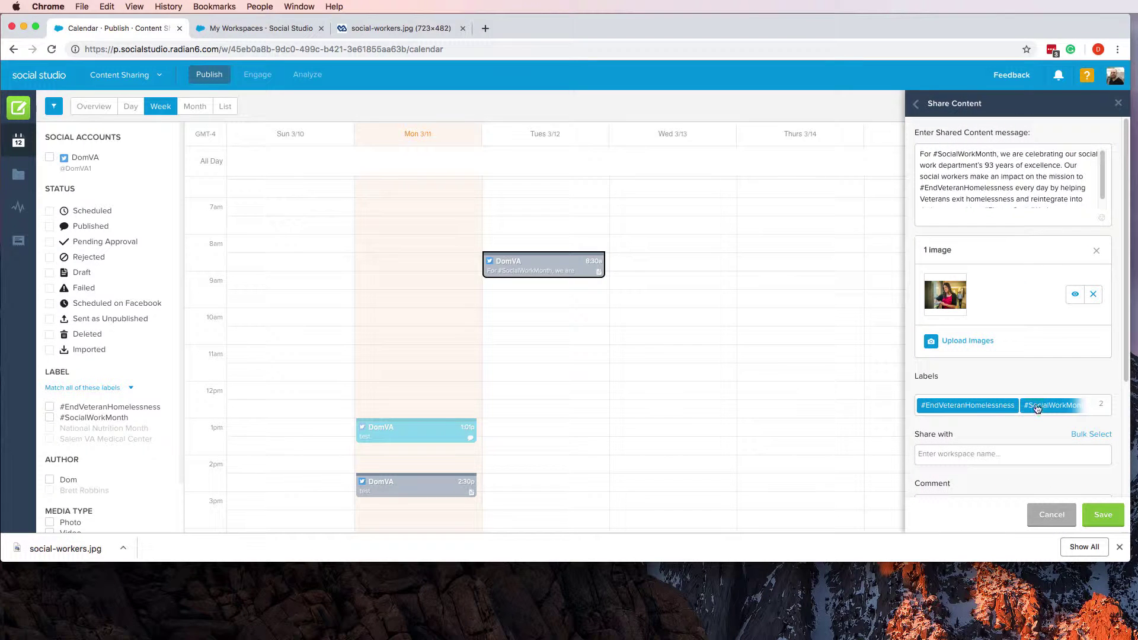
{"action": "scroll", "coordinate": [983, 441], "scroll_direction": "down", "scroll_amount": 3}
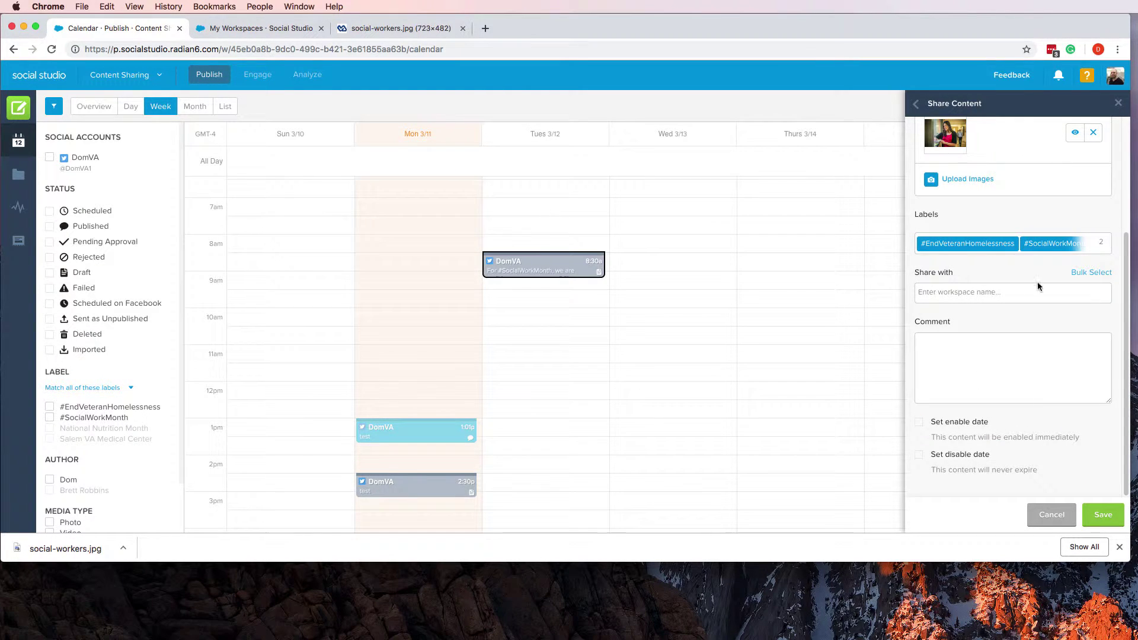
Share with all 14 workspaces, comment 'Support #SocialWorkMonth', and save.
{"action": "left_click", "coordinate": [1067, 292]}
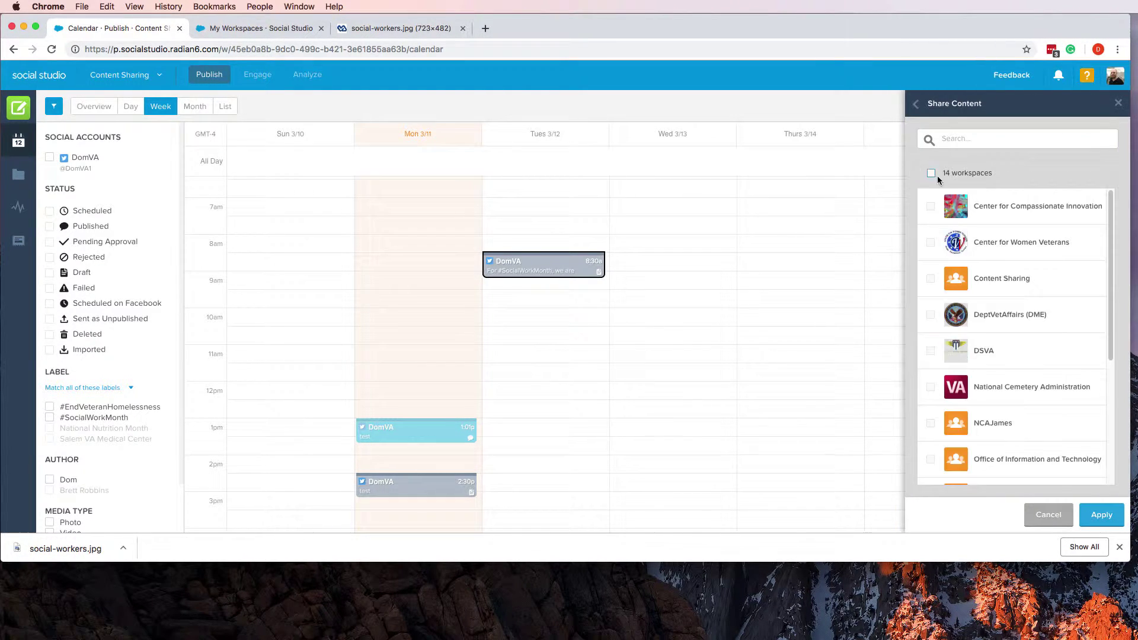
{"action": "left_click", "coordinate": [972, 314]}
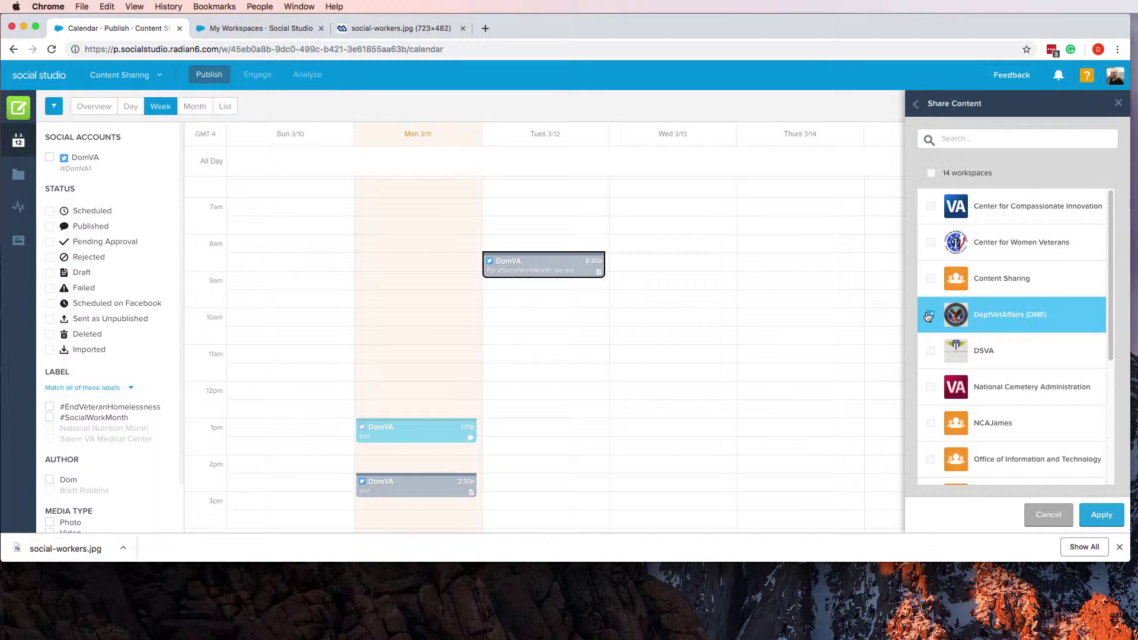
{"action": "left_click", "coordinate": [928, 315]}
{"action": "left_click", "coordinate": [931, 173]}
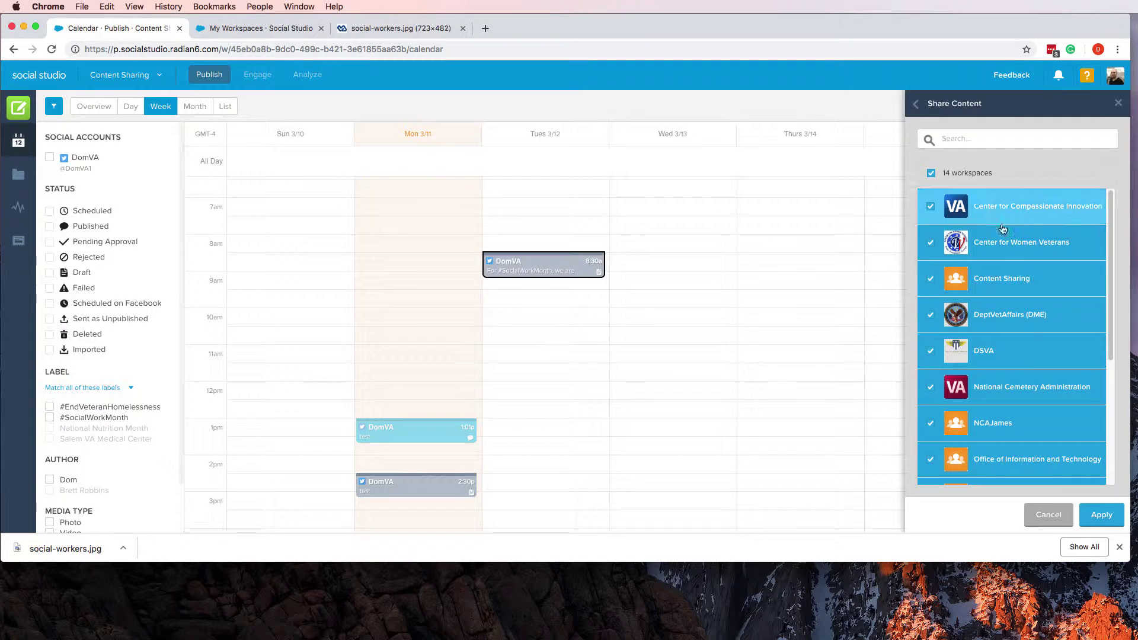
{"action": "scroll", "coordinate": [1046, 437], "scroll_direction": "down", "scroll_amount": 3}
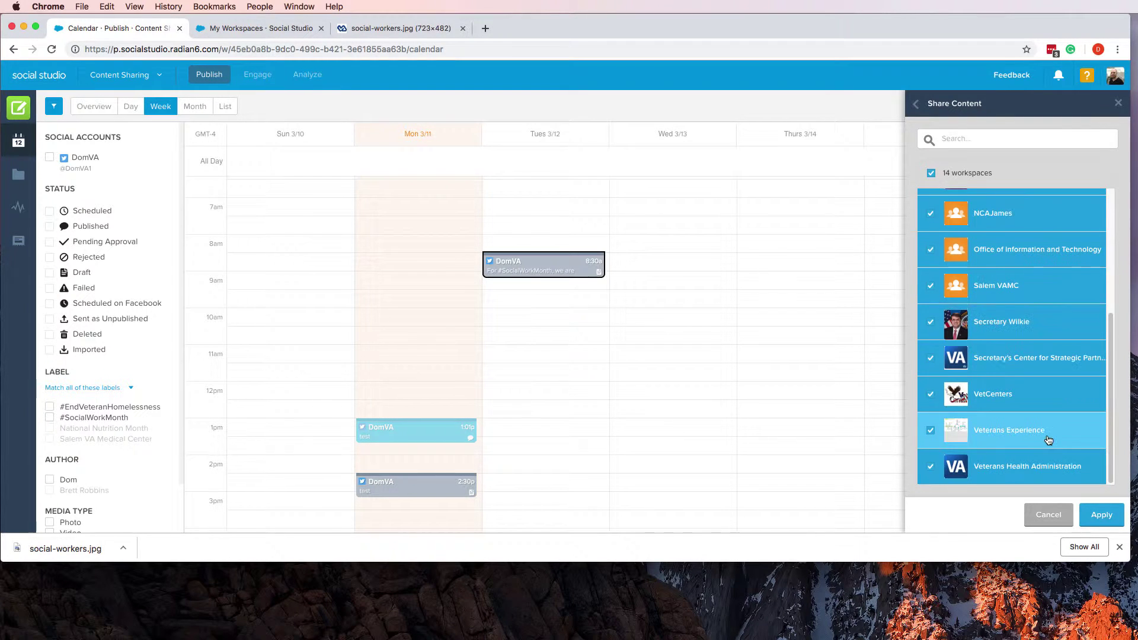
{"action": "left_click", "coordinate": [1109, 521]}
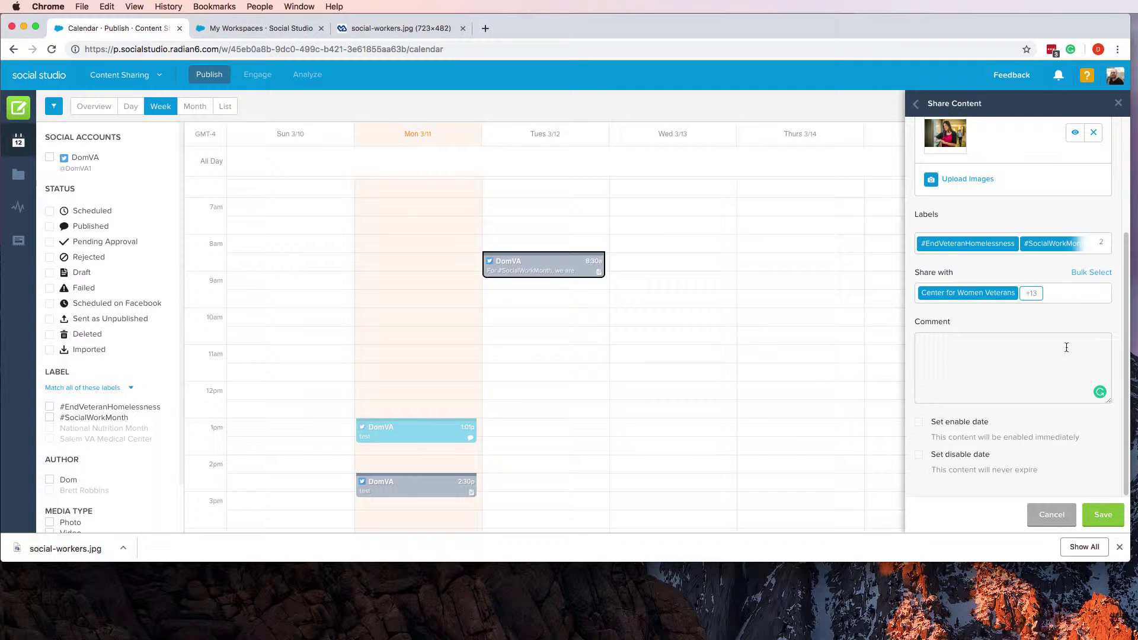
{"action": "type", "text": "upport #SocialWorkMonth"}
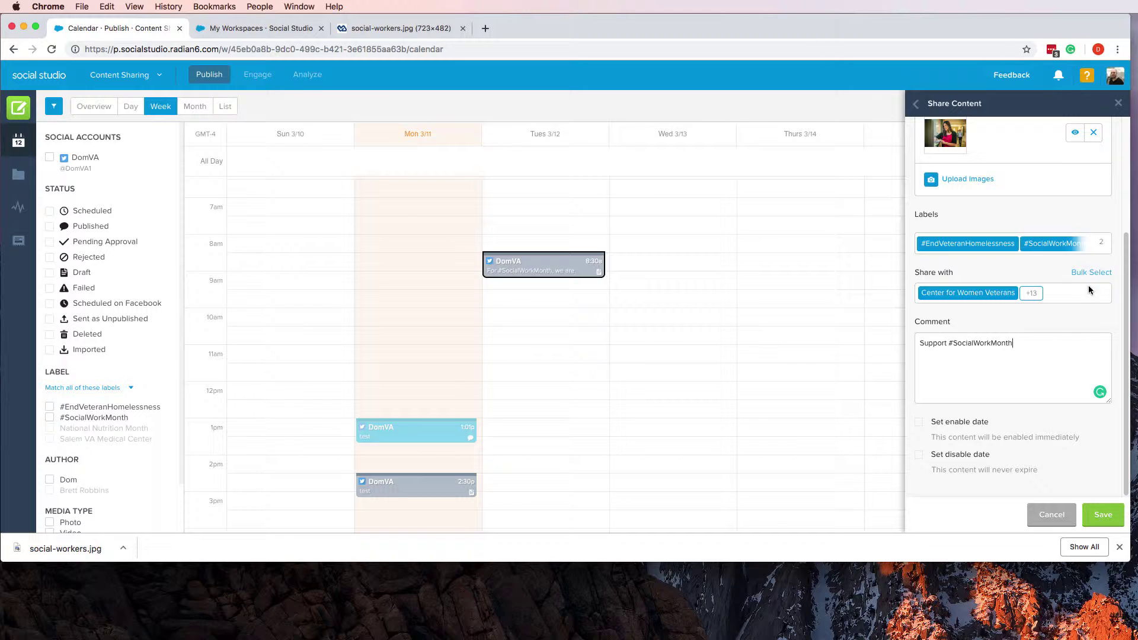
{"action": "left_click", "coordinate": [1114, 517]}
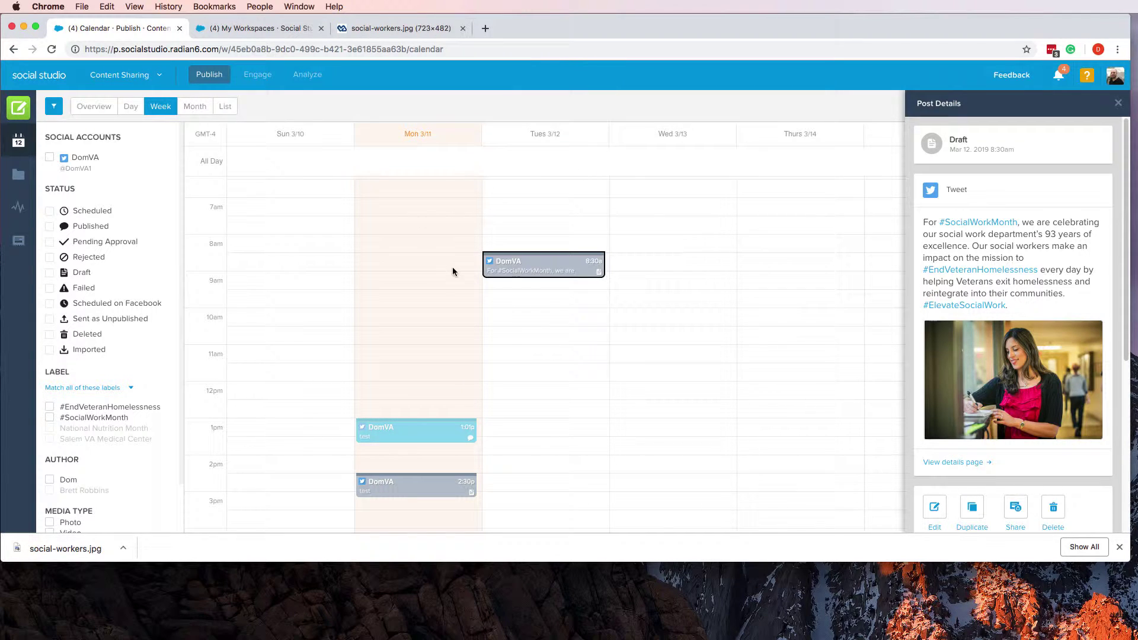
Switch to DeptVetAffairs (DME) and scroll its Shared Content to the Social Work Month post.
{"action": "left_click", "coordinate": [150, 80]}
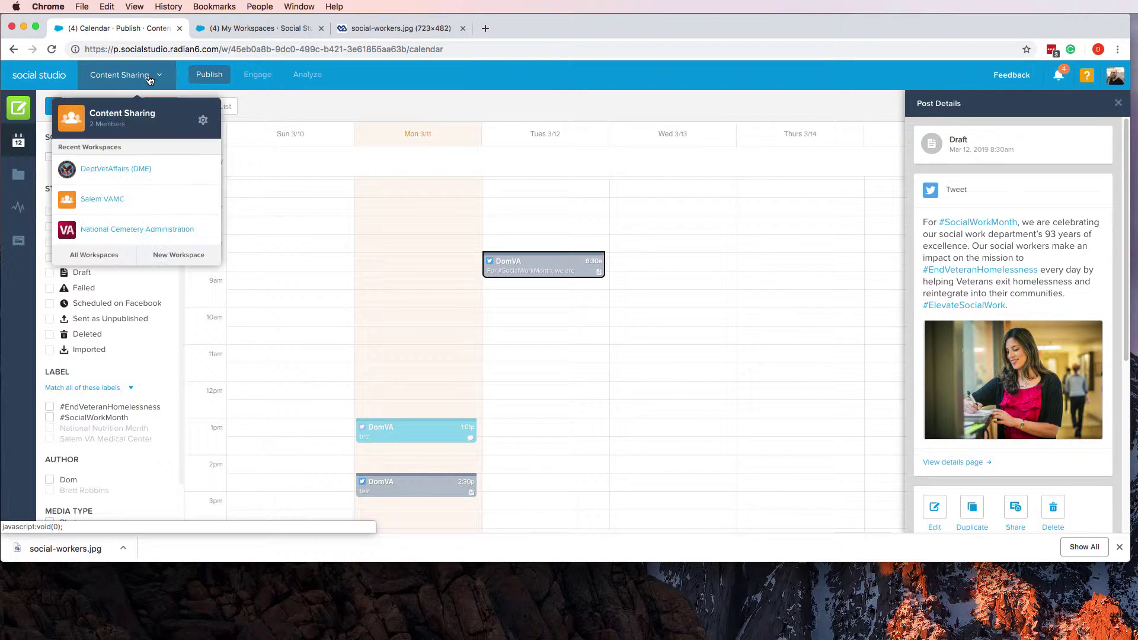
{"action": "left_click", "coordinate": [134, 170]}
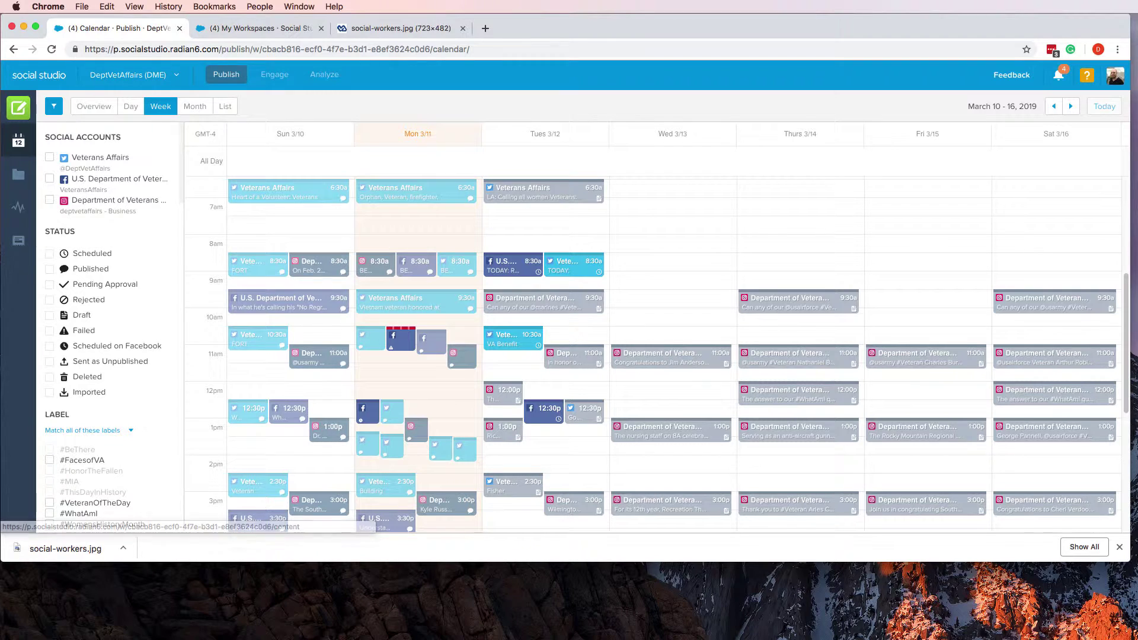
{"action": "left_click", "coordinate": [18, 242]}
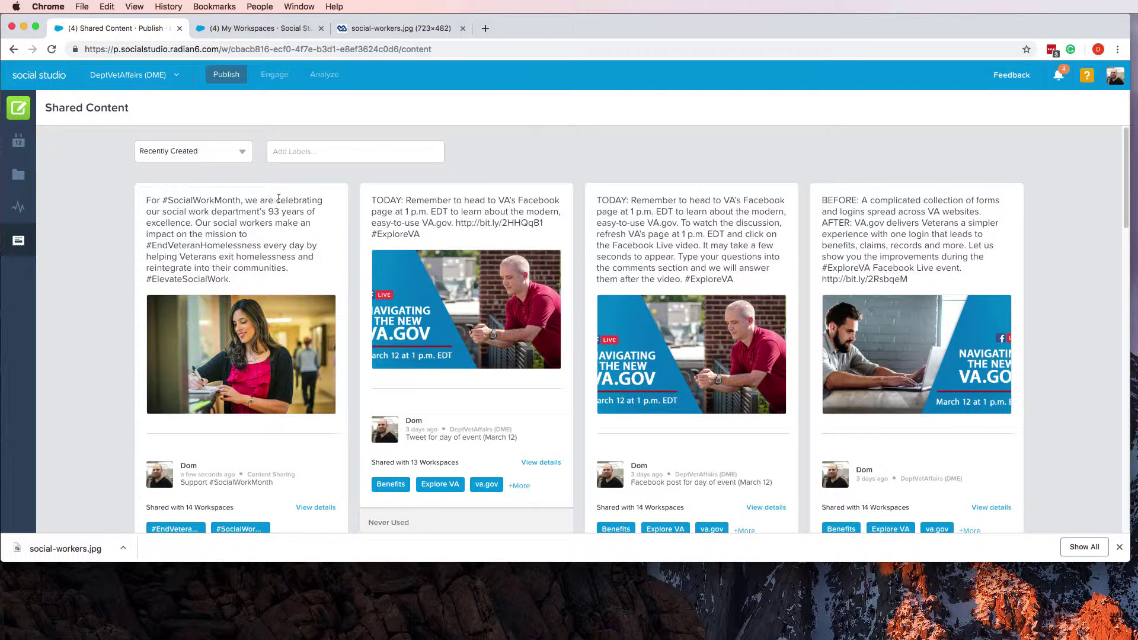
{"action": "scroll", "coordinate": [251, 243], "scroll_direction": "down", "scroll_amount": 1}
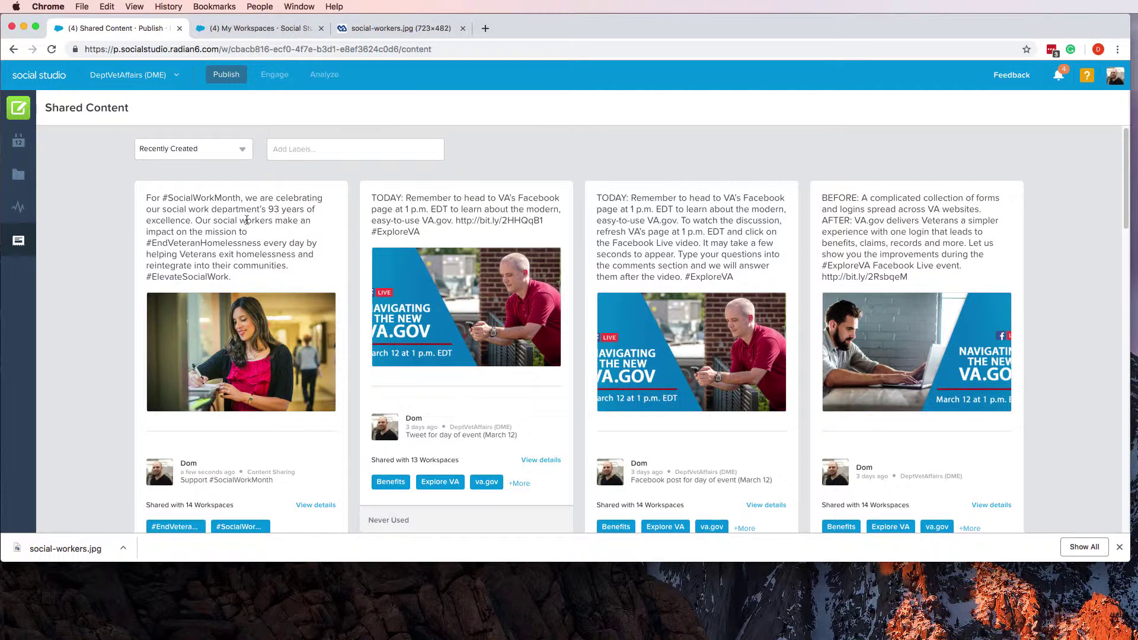
{"action": "scroll", "coordinate": [264, 224], "scroll_direction": "down", "scroll_amount": 1}
{"action": "scroll", "coordinate": [282, 283], "scroll_direction": "down", "scroll_amount": 5}
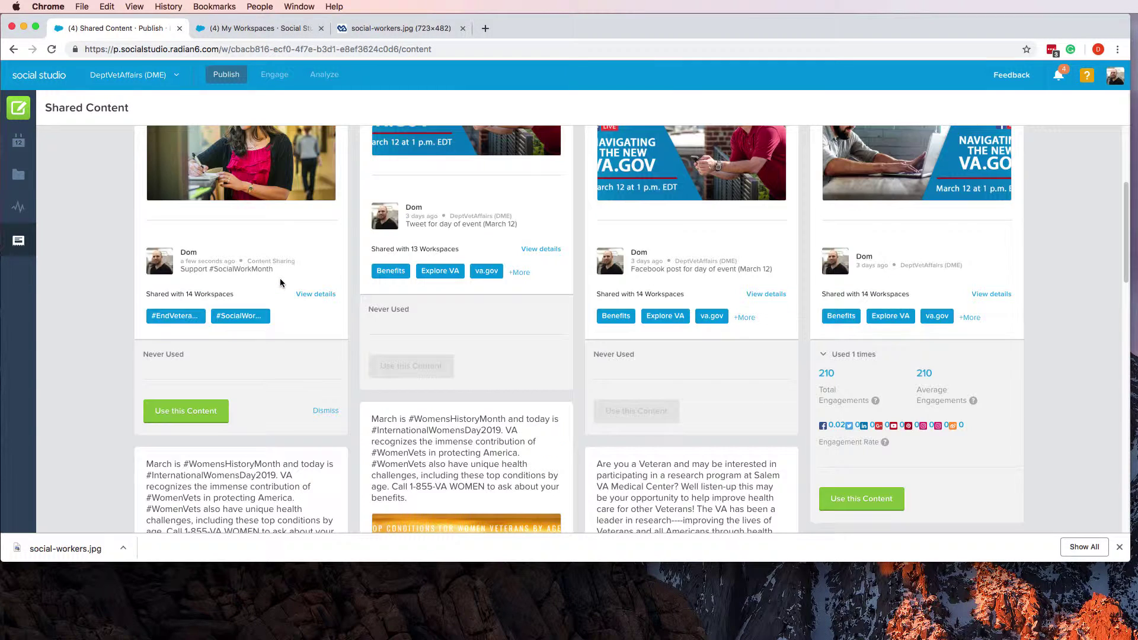
Reuse the shared Social Work Month post as a tweet from the Veterans Affairs account.
{"action": "left_click", "coordinate": [181, 416]}
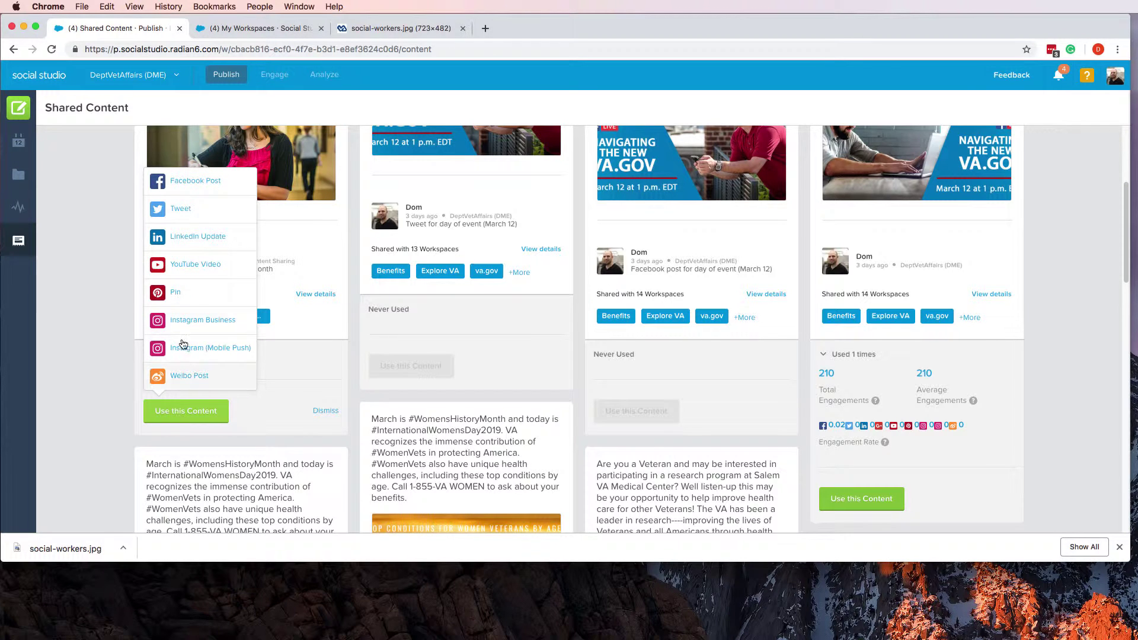
{"action": "left_click", "coordinate": [180, 212]}
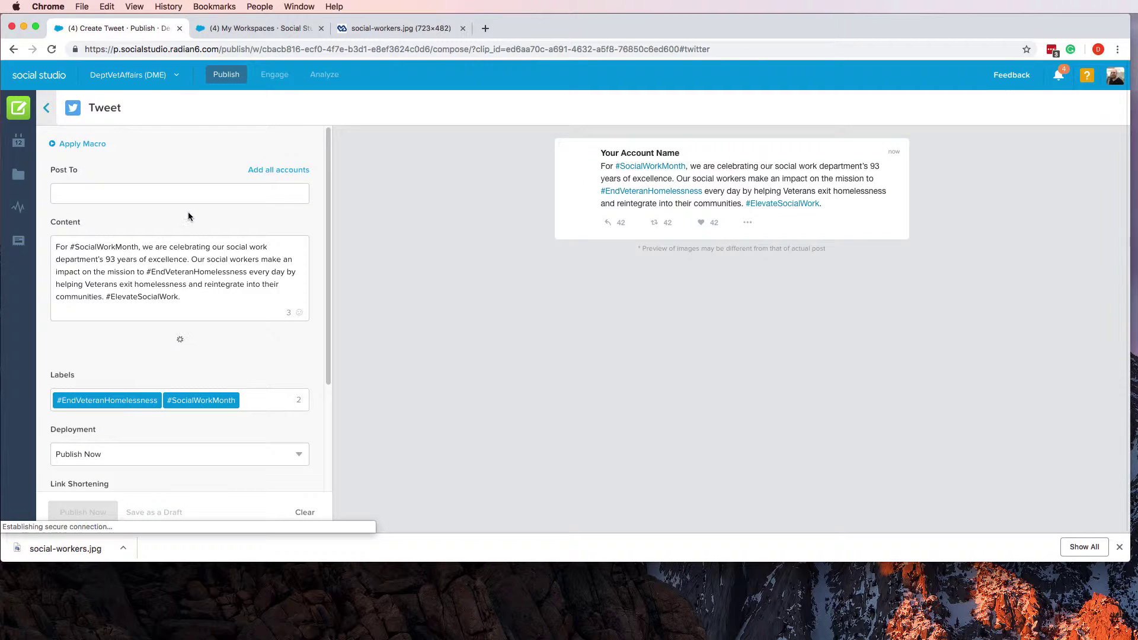
{"action": "left_click", "coordinate": [164, 199]}
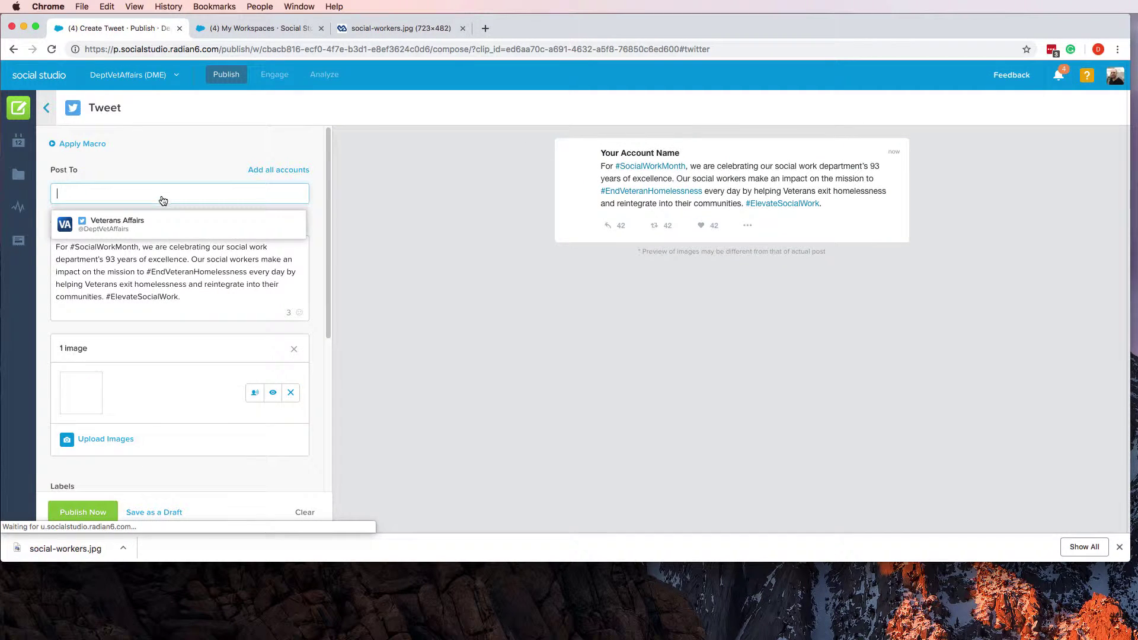
{"action": "left_click", "coordinate": [137, 225]}
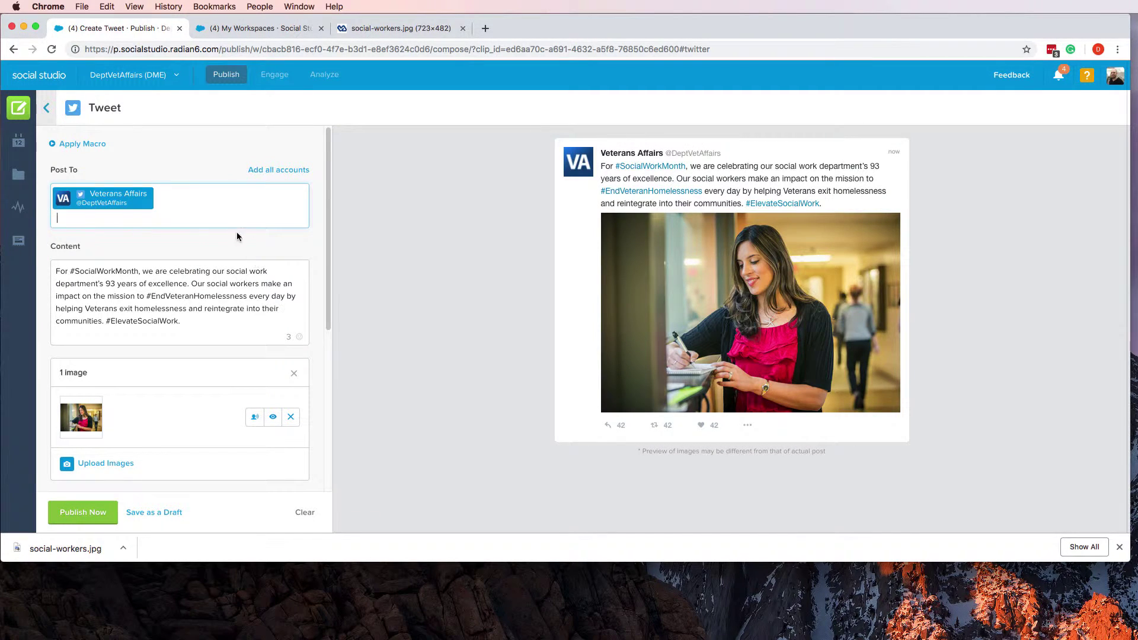
Set deployment to Schedule from Social Studio with a 08:30 am posting time.
{"action": "scroll", "coordinate": [232, 242], "scroll_direction": "down", "scroll_amount": 5}
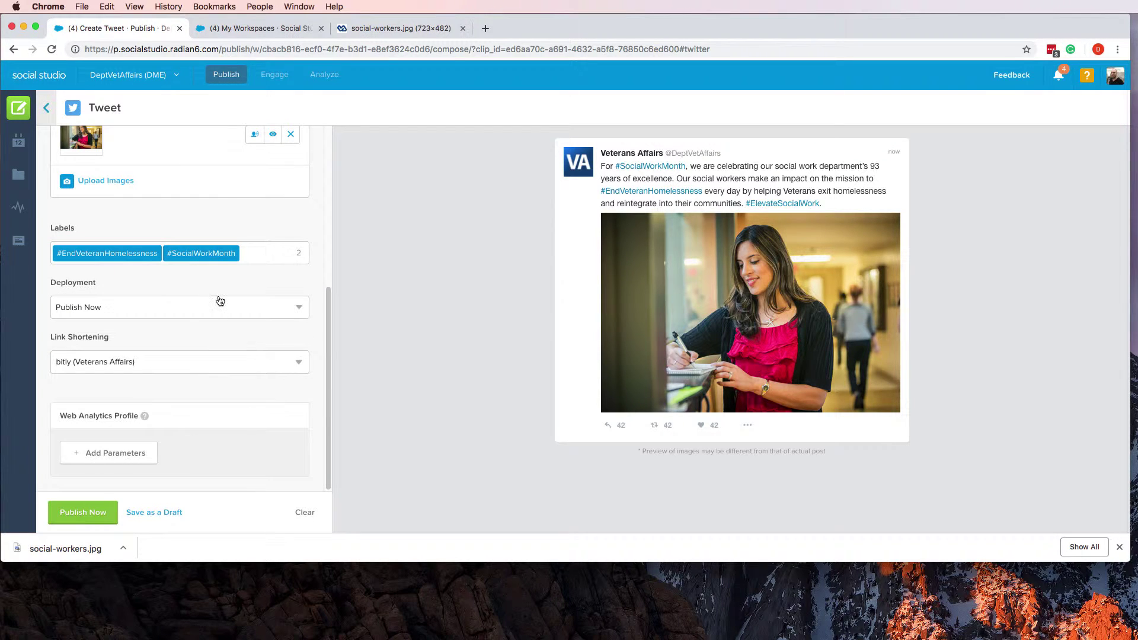
{"action": "left_click", "coordinate": [211, 312]}
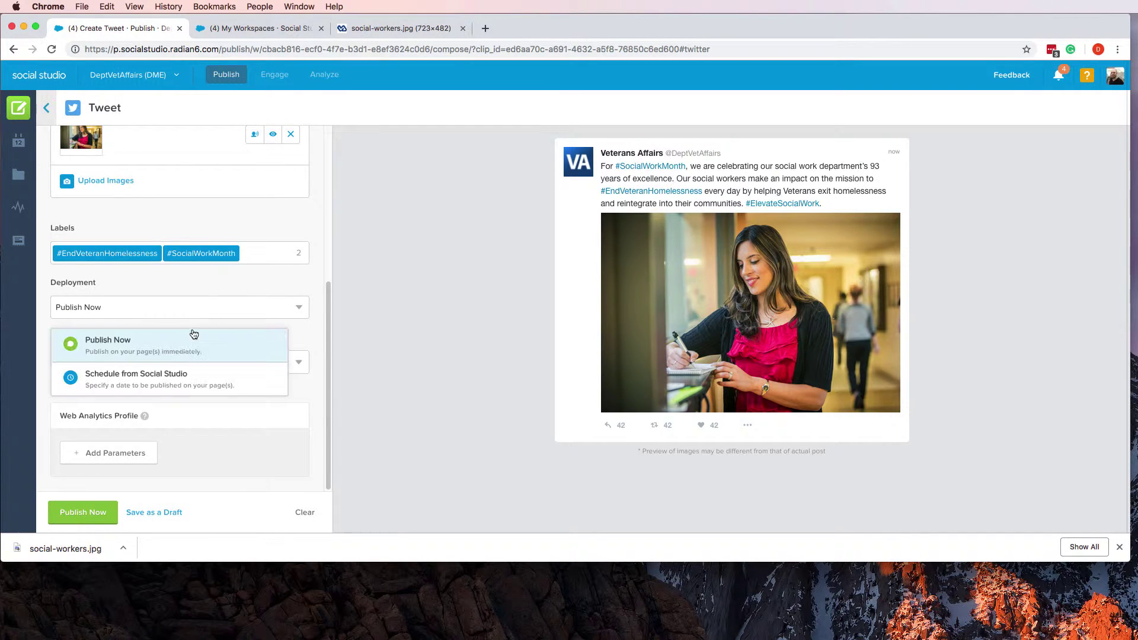
{"action": "left_click", "coordinate": [173, 372]}
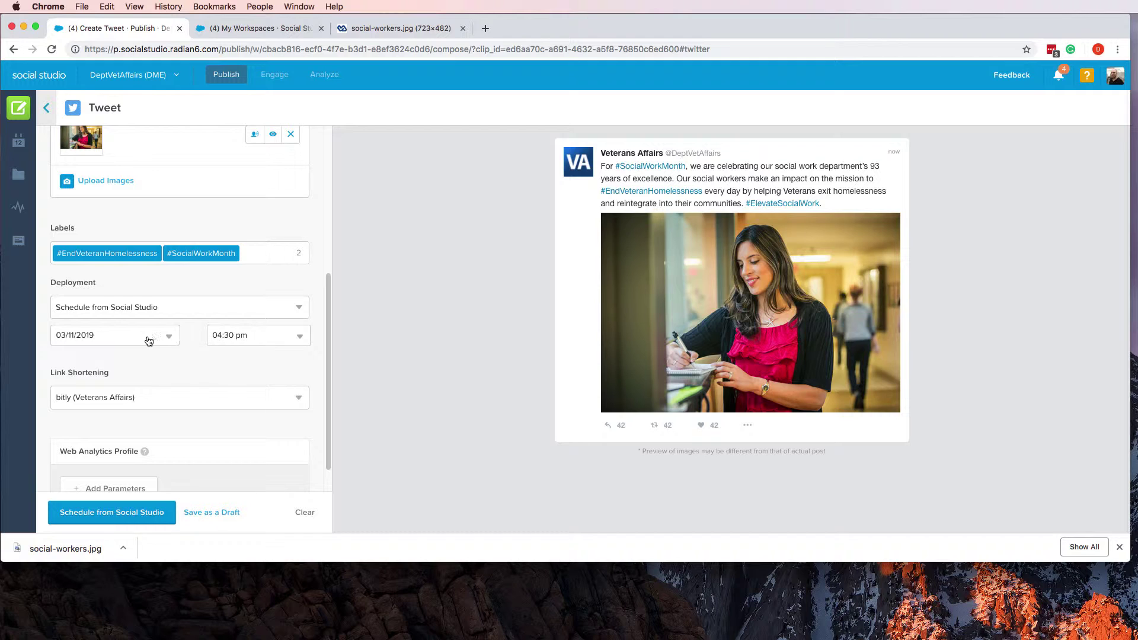
{"action": "left_click", "coordinate": [230, 336]}
{"action": "scroll", "coordinate": [249, 362], "scroll_direction": "up", "scroll_amount": 5}
{"action": "scroll", "coordinate": [260, 364], "scroll_direction": "up", "scroll_amount": 1}
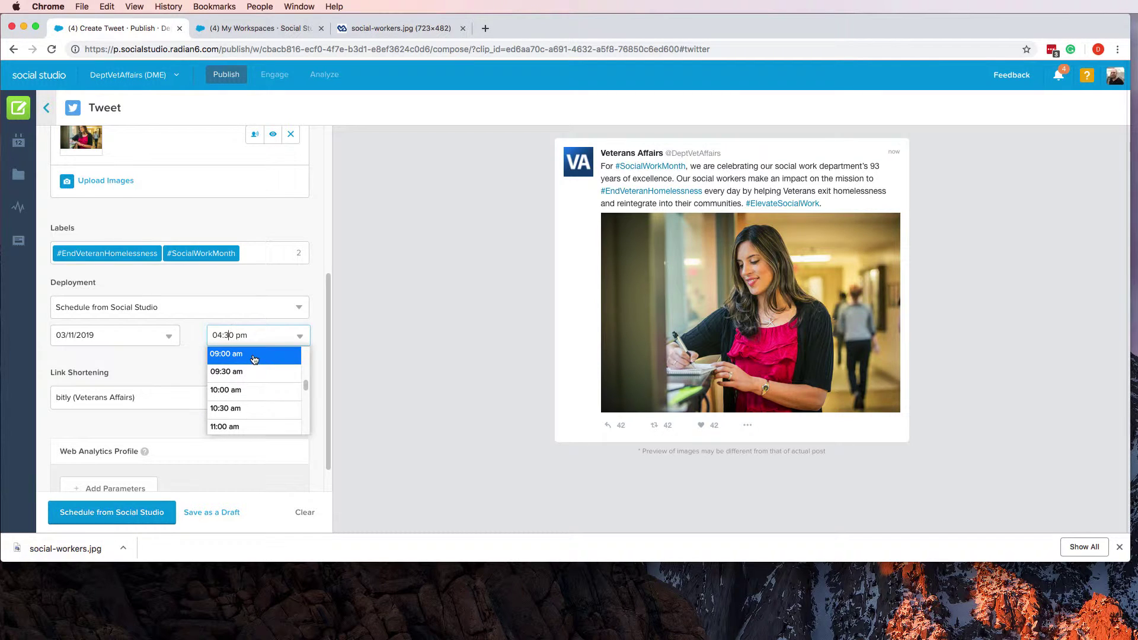
{"action": "scroll", "coordinate": [254, 373], "scroll_direction": "up", "scroll_amount": 3}
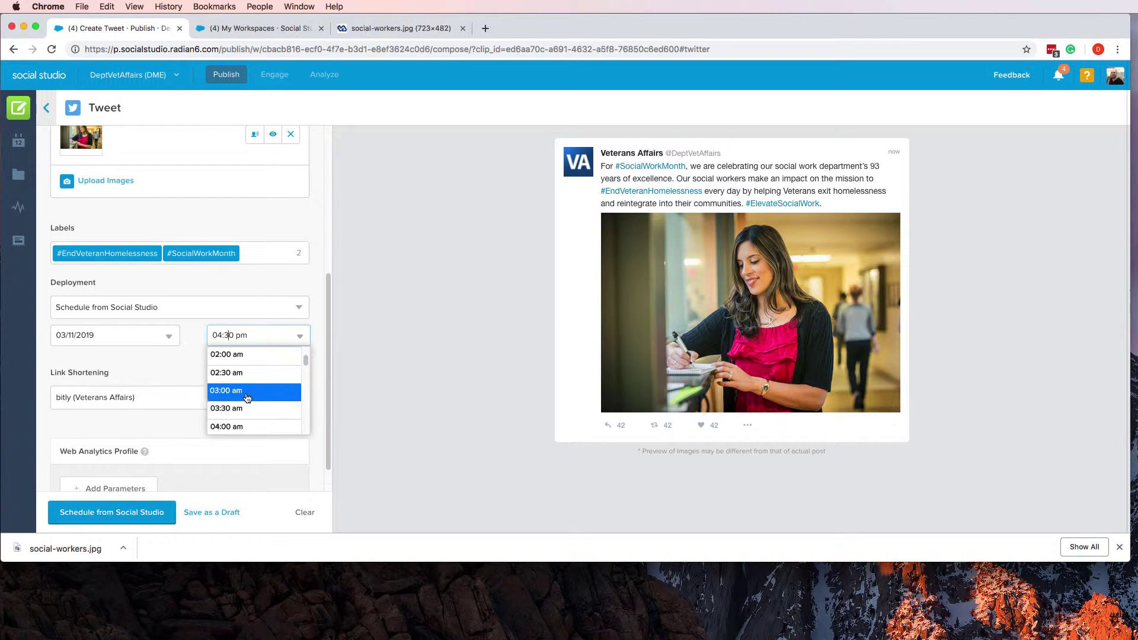
{"action": "scroll", "coordinate": [251, 409], "scroll_direction": "down", "scroll_amount": 2}
{"action": "scroll", "coordinate": [307, 375], "scroll_direction": "down", "scroll_amount": 2}
{"action": "left_click", "coordinate": [255, 419]}
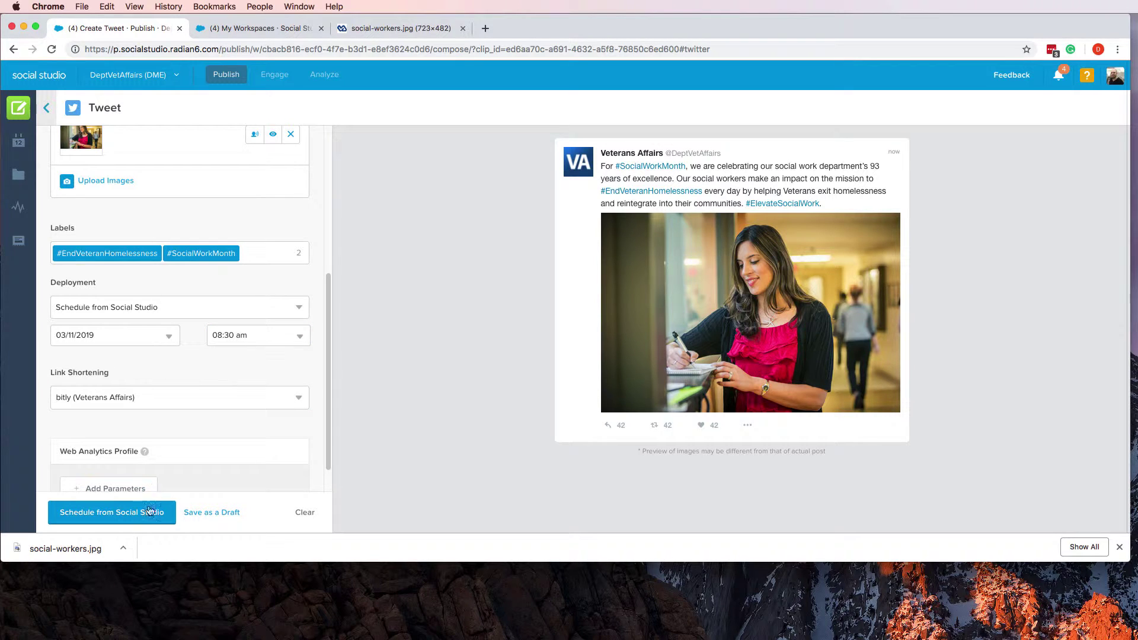
Change the posting date to 03/12/2019 and schedule the tweet.
{"action": "left_click", "coordinate": [126, 520]}
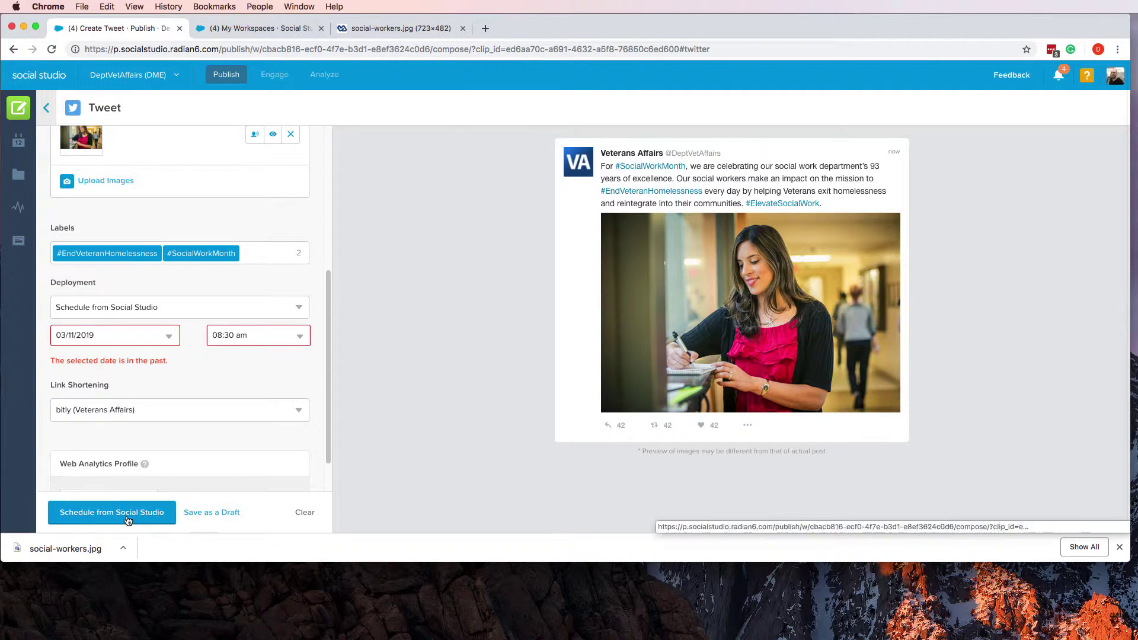
{"action": "left_click", "coordinate": [152, 344]}
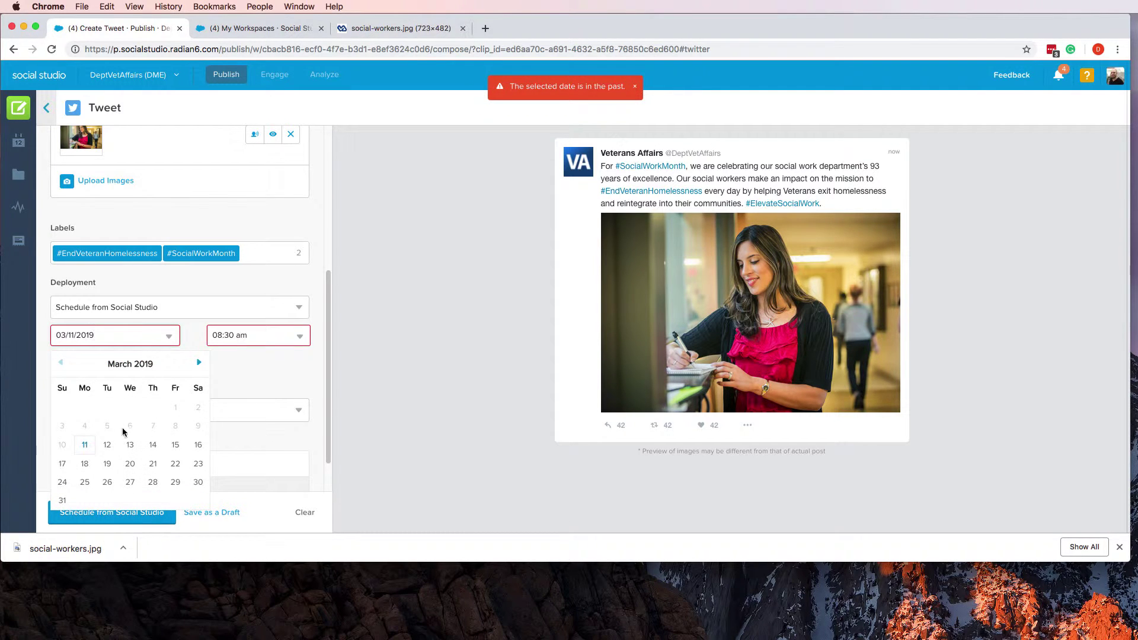
{"action": "left_click", "coordinate": [107, 444]}
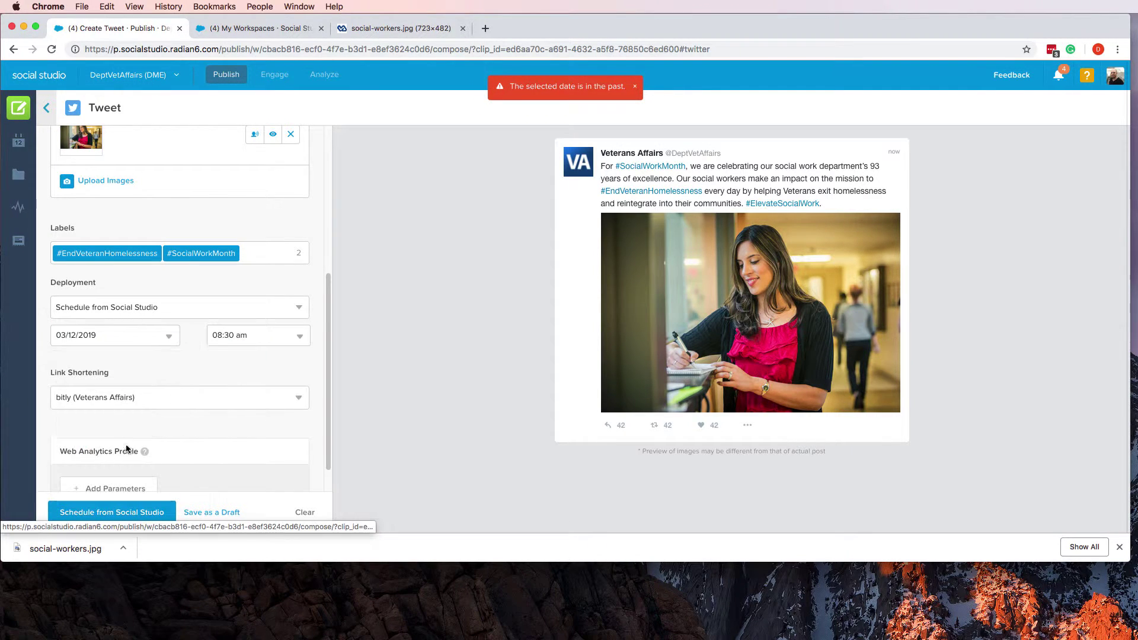
{"action": "left_click", "coordinate": [89, 510]}
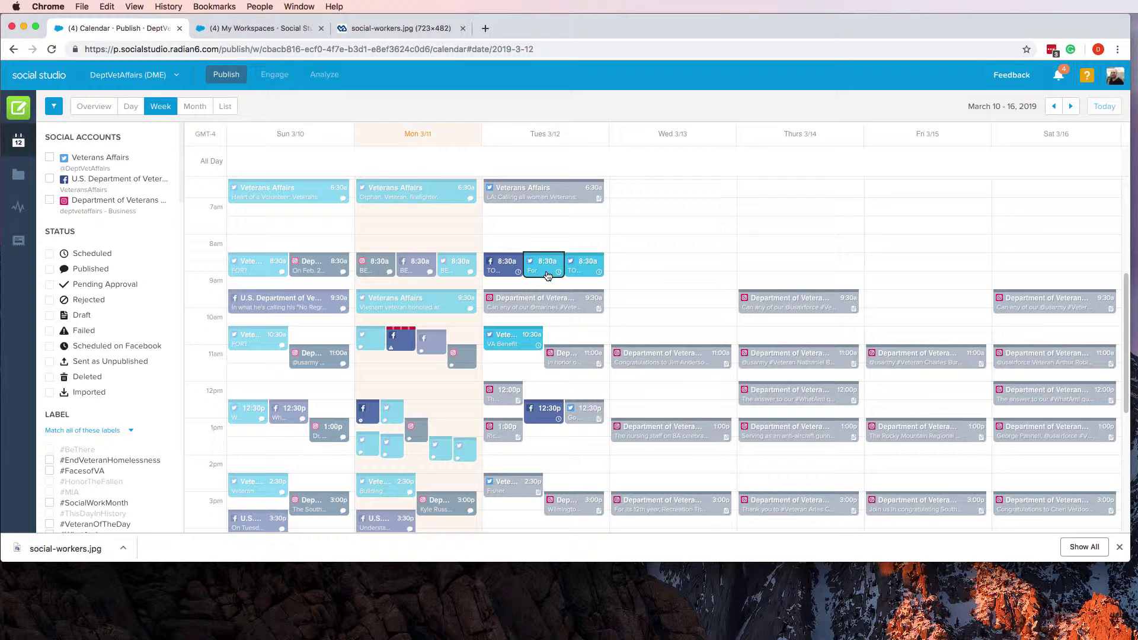
Drag the 8:30a tweet toward 9am, then edit it to schedule at 09:00 am on March 12.
{"action": "mouse_move", "coordinate": [547, 276]}
{"action": "left_click_drag", "start_coordinate": [541, 270], "coordinate": [539, 290]}
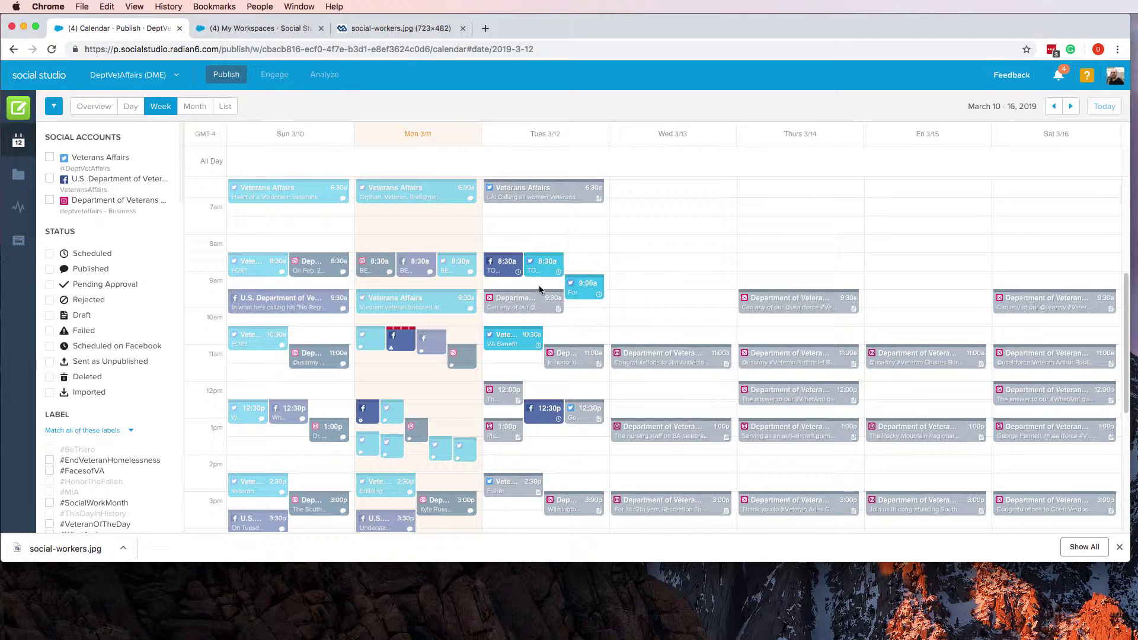
{"action": "left_click", "coordinate": [592, 295]}
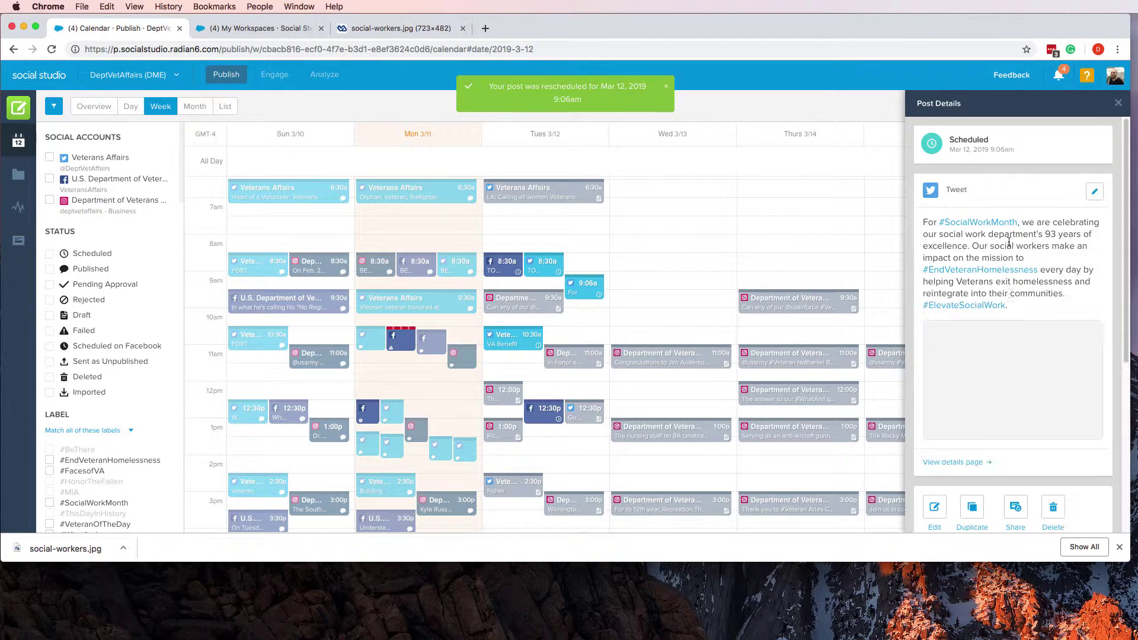
{"action": "left_click", "coordinate": [934, 508]}
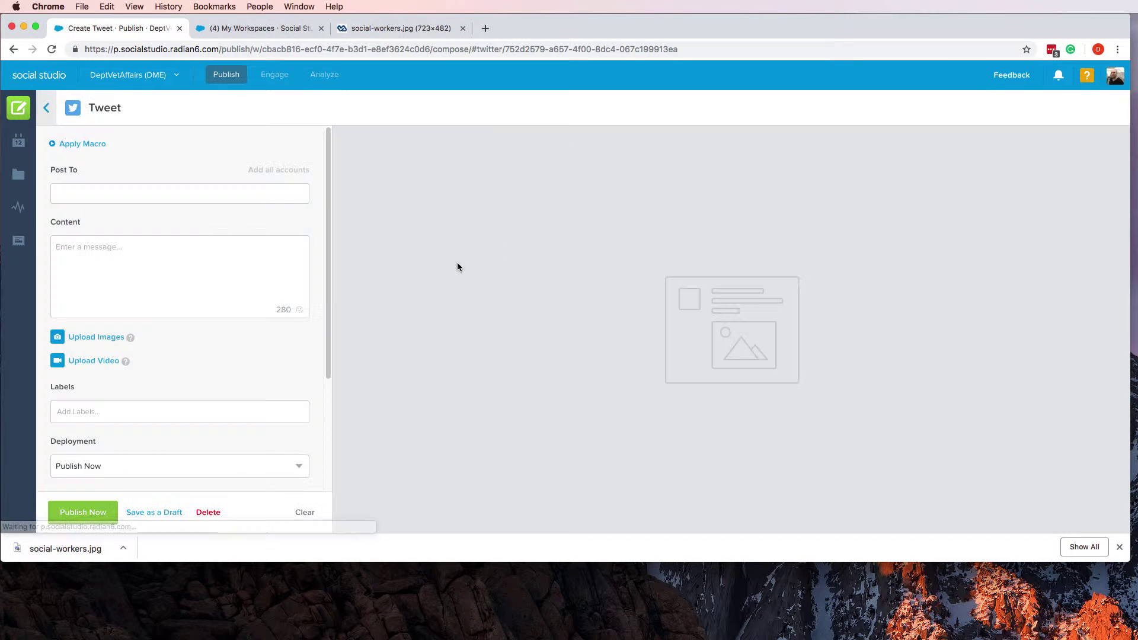
{"action": "scroll", "coordinate": [224, 472], "scroll_direction": "down", "scroll_amount": 5}
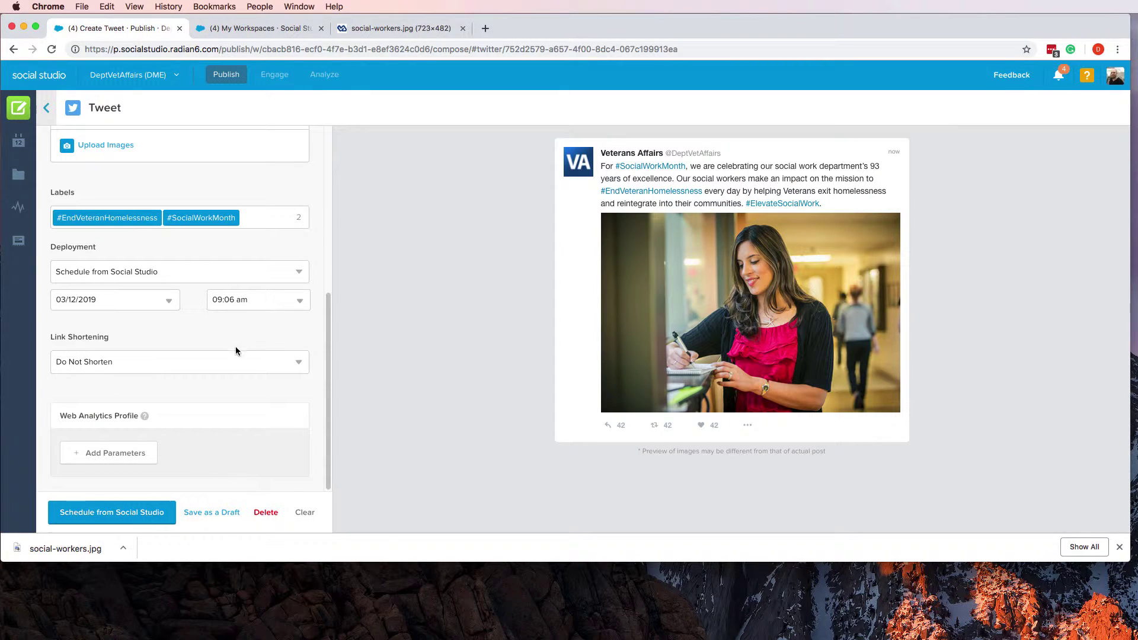
{"action": "left_click", "coordinate": [238, 308]}
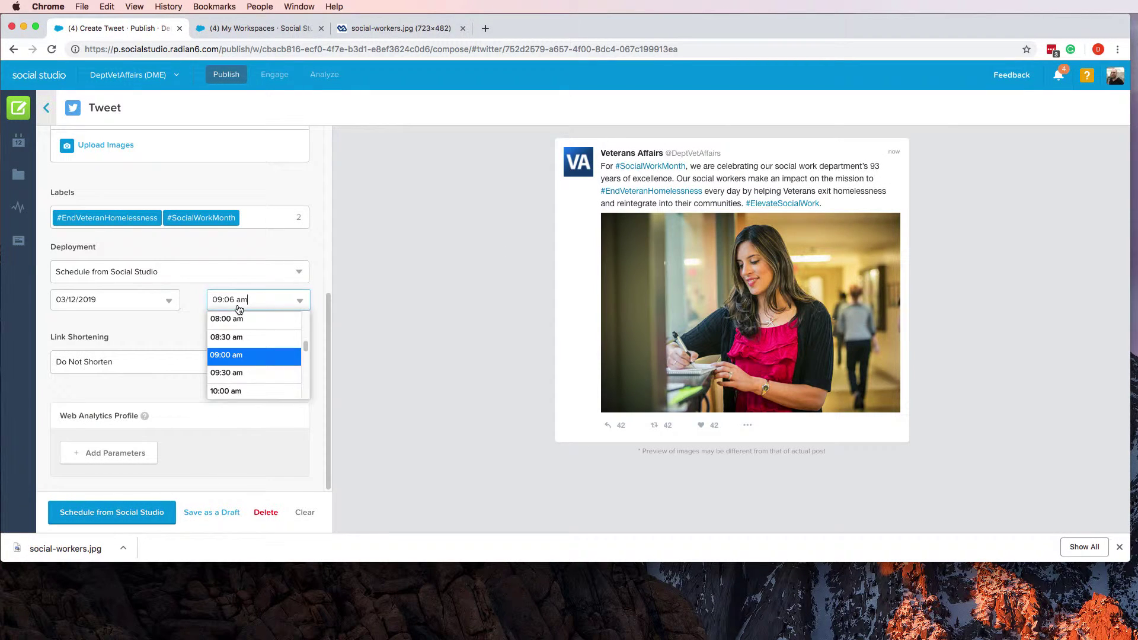
{"action": "left_click", "coordinate": [234, 358]}
{"action": "left_click", "coordinate": [121, 514]}
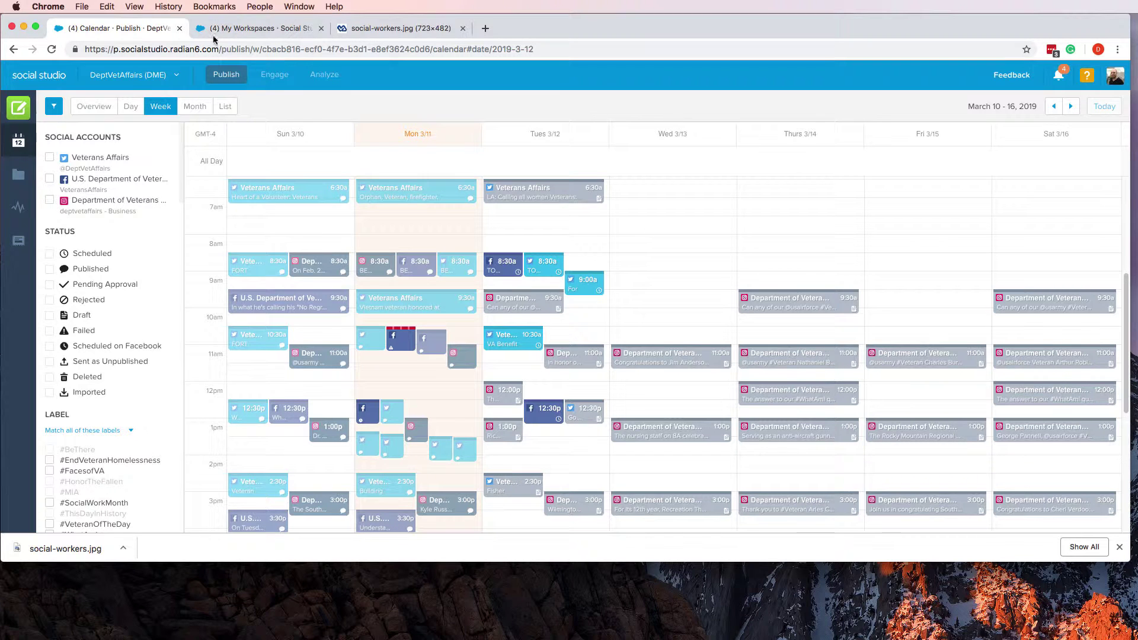
Switch to the National Cemetery Administration workspace and browse its Shared Content library.
{"action": "left_click", "coordinate": [160, 79]}
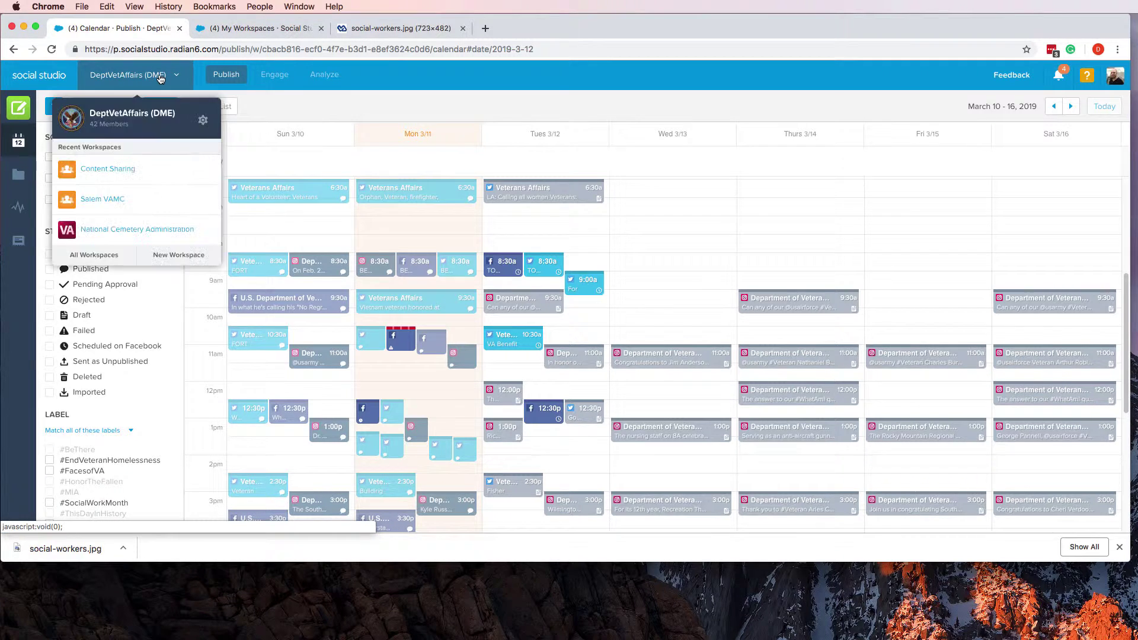
{"action": "left_click", "coordinate": [133, 236]}
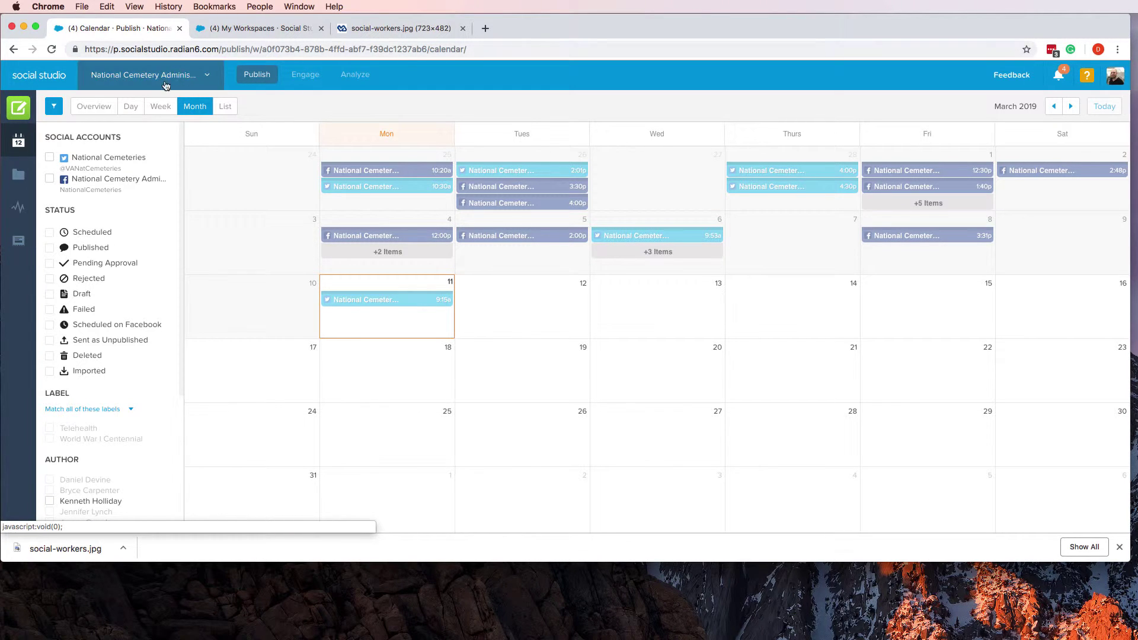
{"action": "left_click", "coordinate": [19, 241]}
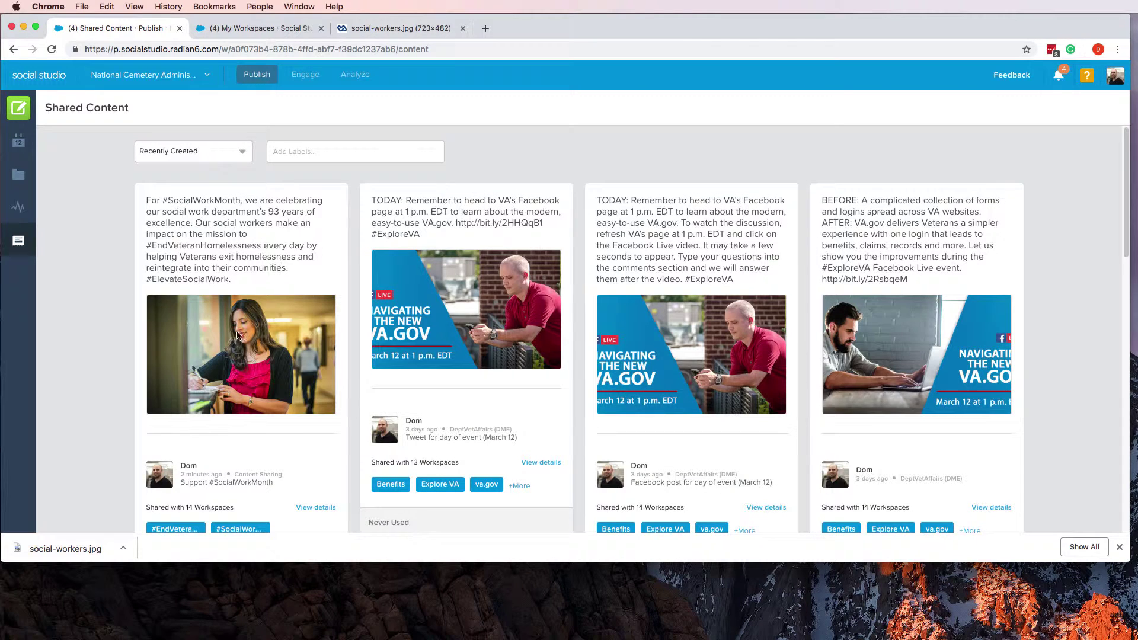
{"action": "scroll", "coordinate": [254, 275], "scroll_direction": "down", "scroll_amount": 5}
{"action": "scroll", "coordinate": [253, 275], "scroll_direction": "up", "scroll_amount": 5}
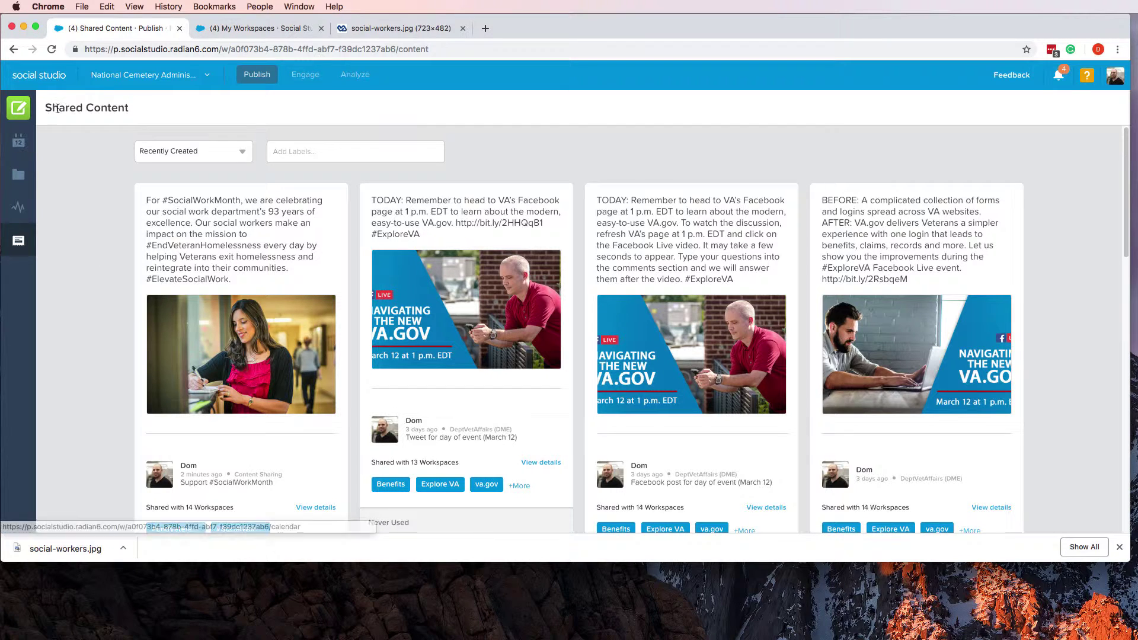
{"action": "left_click", "coordinate": [148, 73]}
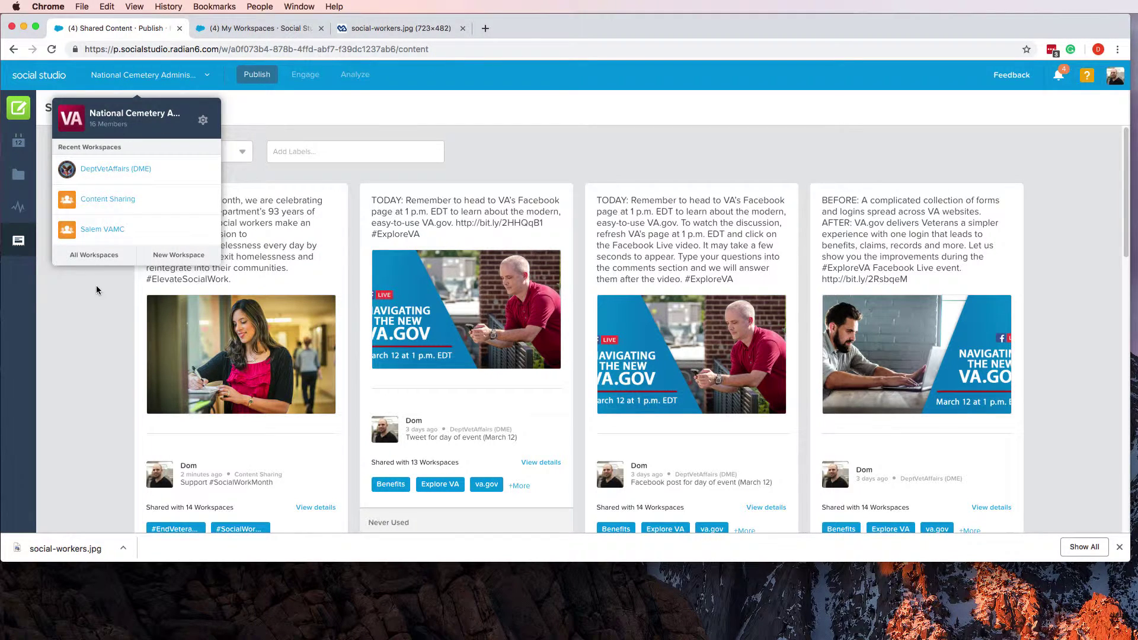
Show the grid of all workspaces, then return to the Shared Content page.
{"action": "left_click", "coordinate": [94, 255]}
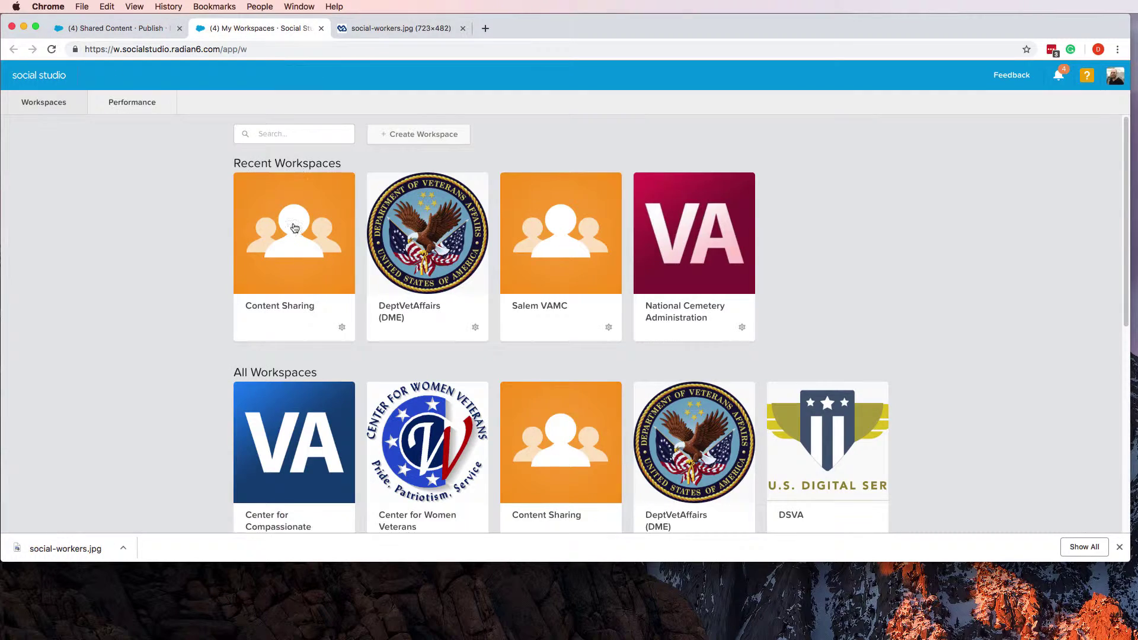
{"action": "scroll", "coordinate": [105, 325], "scroll_direction": "down", "scroll_amount": 7}
{"action": "scroll", "coordinate": [111, 318], "scroll_direction": "up", "scroll_amount": 7}
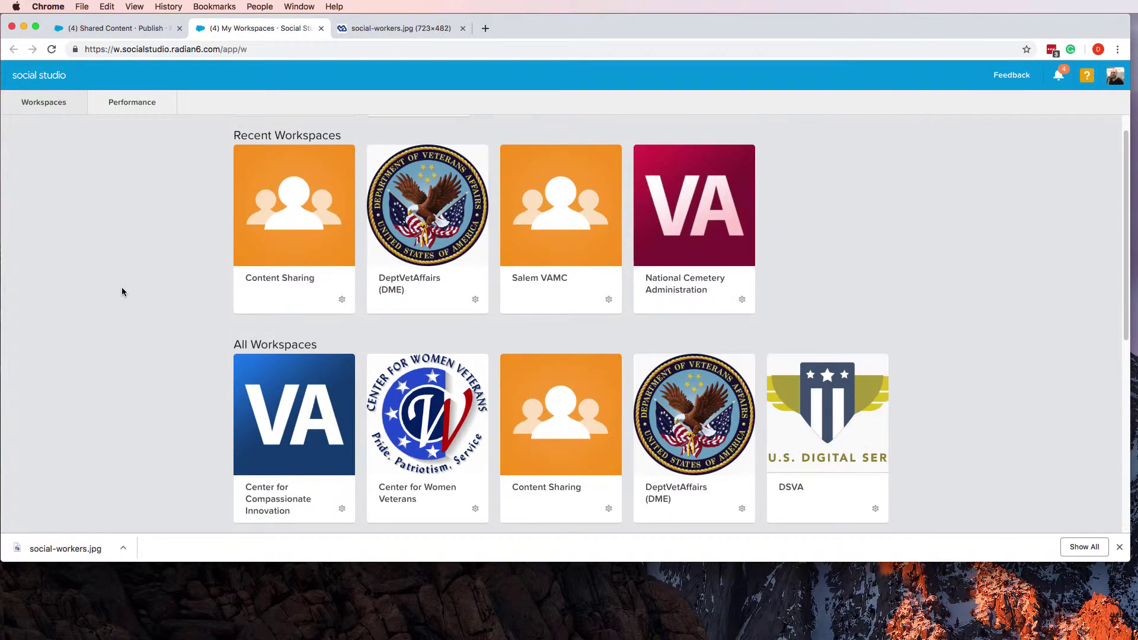
{"action": "scroll", "coordinate": [122, 290], "scroll_direction": "up", "scroll_amount": 1}
{"action": "left_click", "coordinate": [102, 29]}
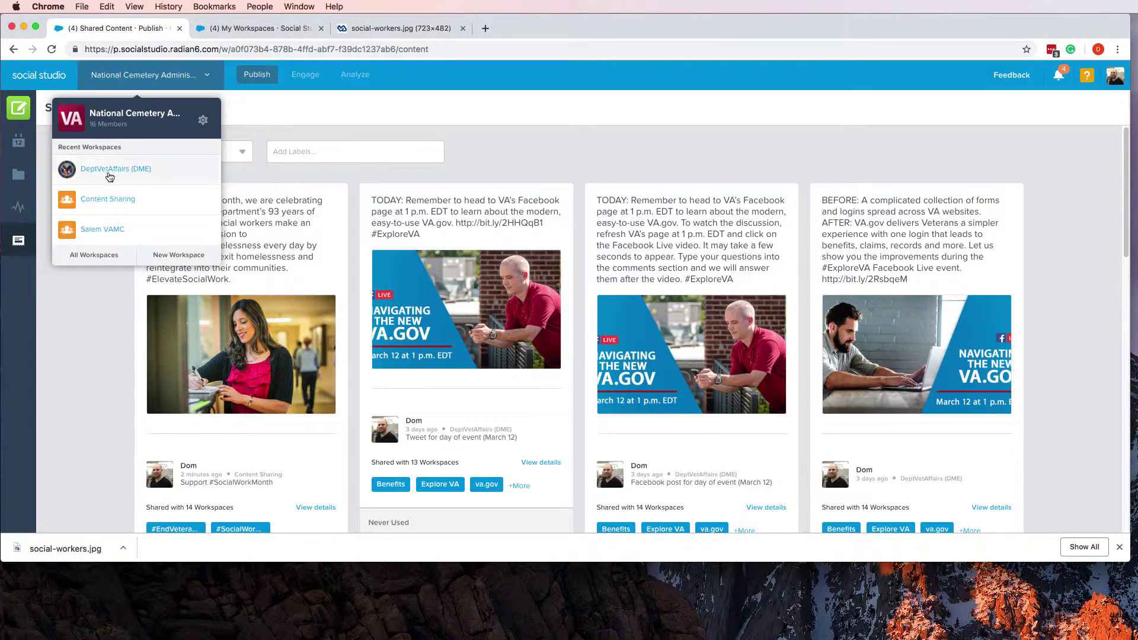
{"action": "left_click", "coordinate": [96, 381]}
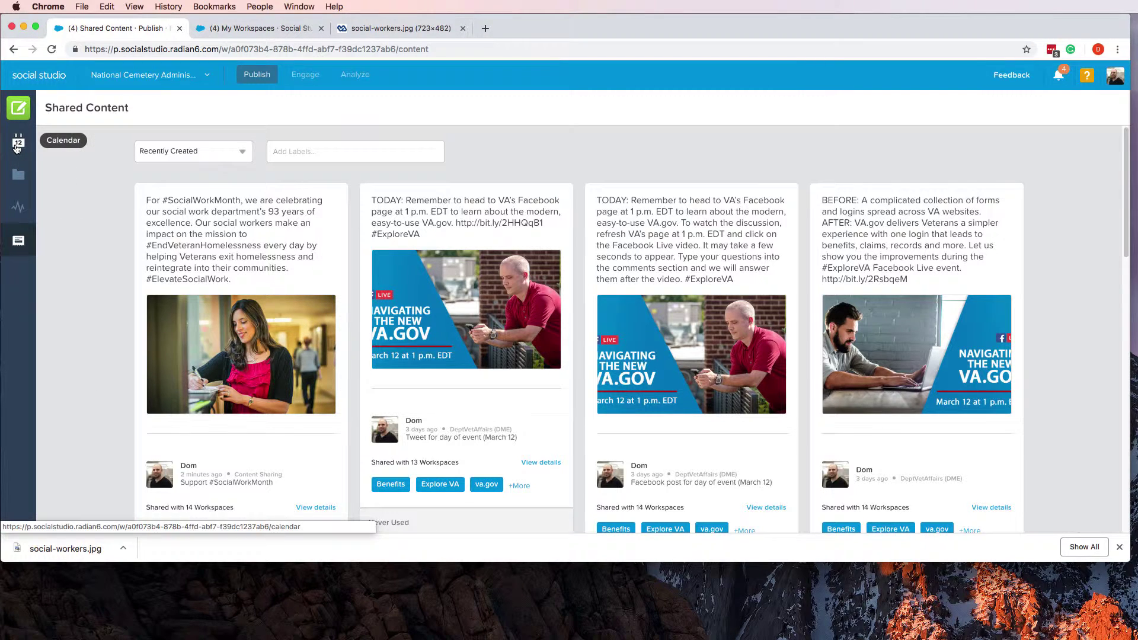
Open the publishing calendar in the DeptVetAffairs (DME) workspace to check the 9:00a tweet.
{"action": "left_click", "coordinate": [17, 145]}
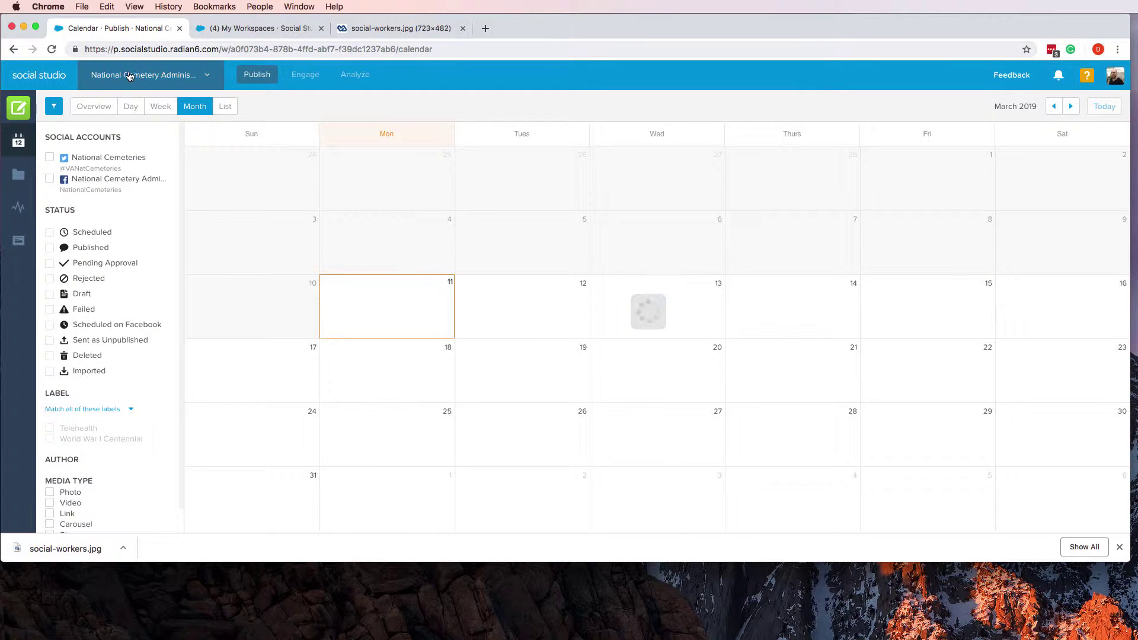
{"action": "left_click", "coordinate": [129, 76]}
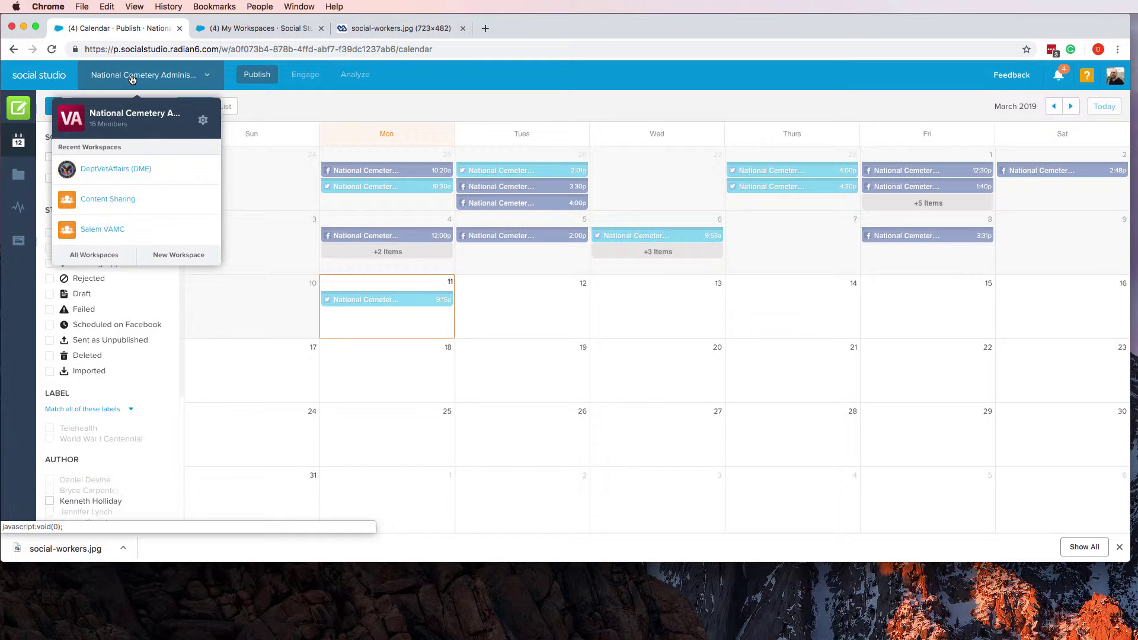
{"action": "left_click", "coordinate": [138, 169]}
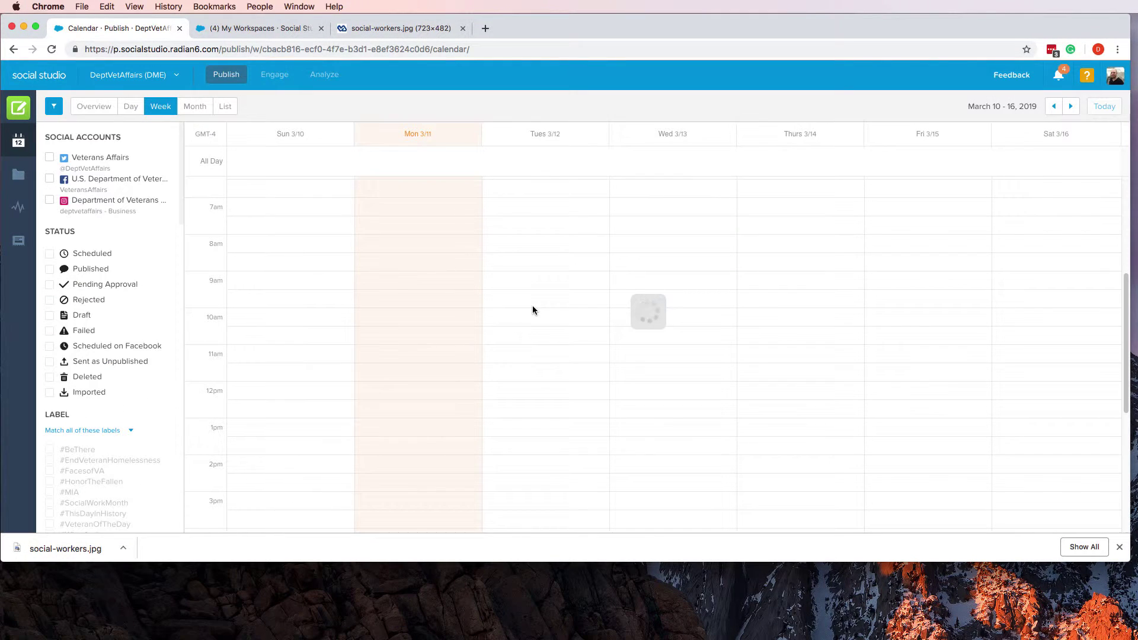
{"action": "mouse_move", "coordinate": [534, 310]}
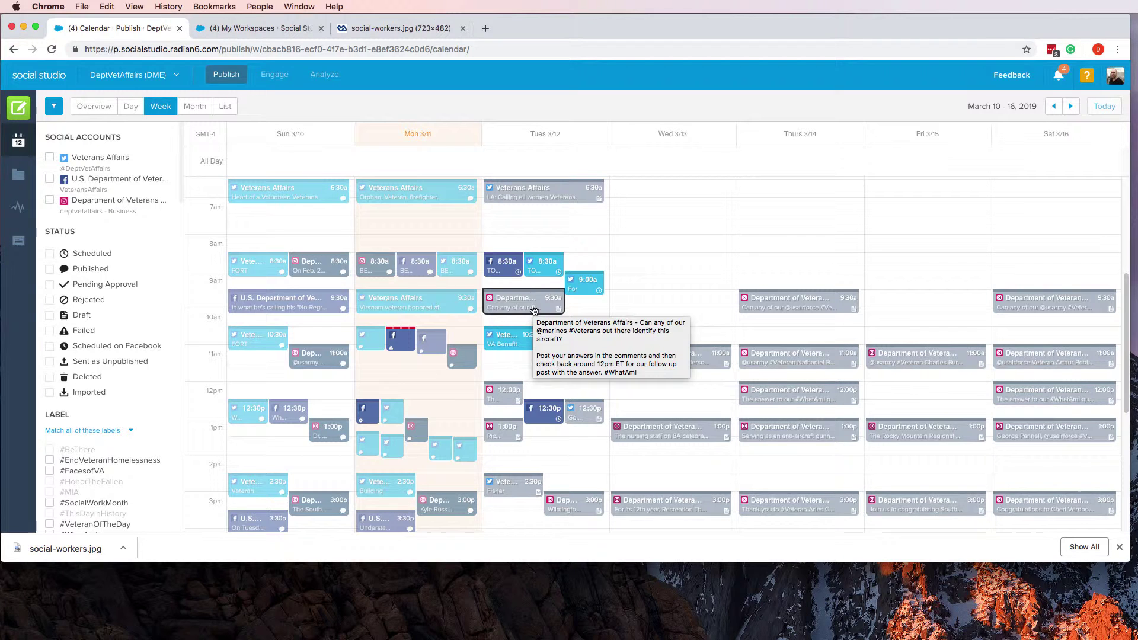